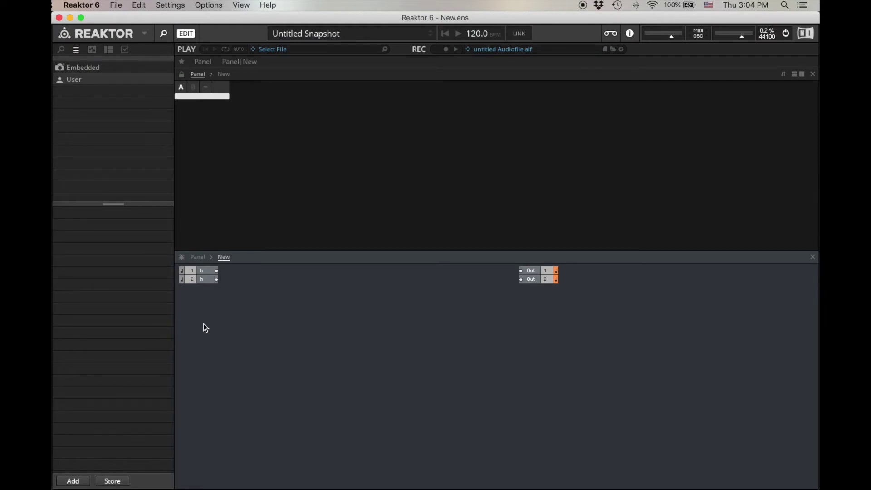
- Marquee-select the two default audio In modules in the new ensemble structure
left_click_drag(203, 323, 192, 267)
- Delete the In modules, add a new macro named 'Generatrors', and enter it
key("Delete")
right_click(220, 276)
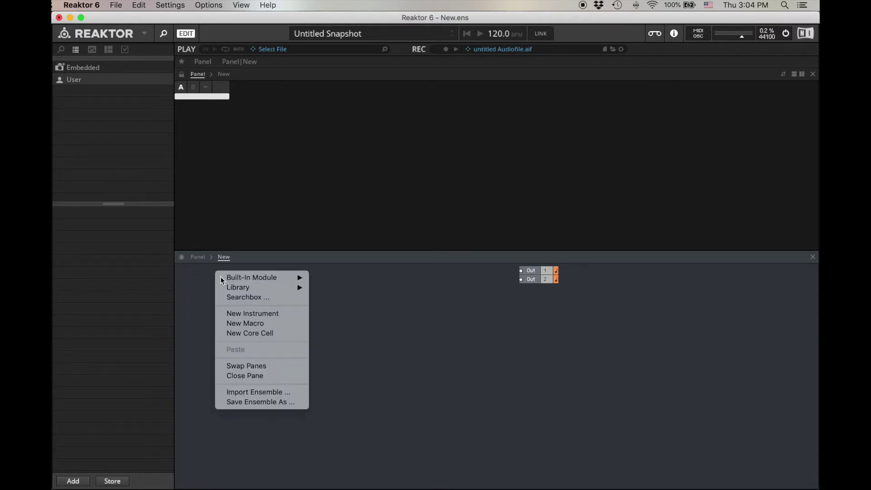
left_click(268, 323)
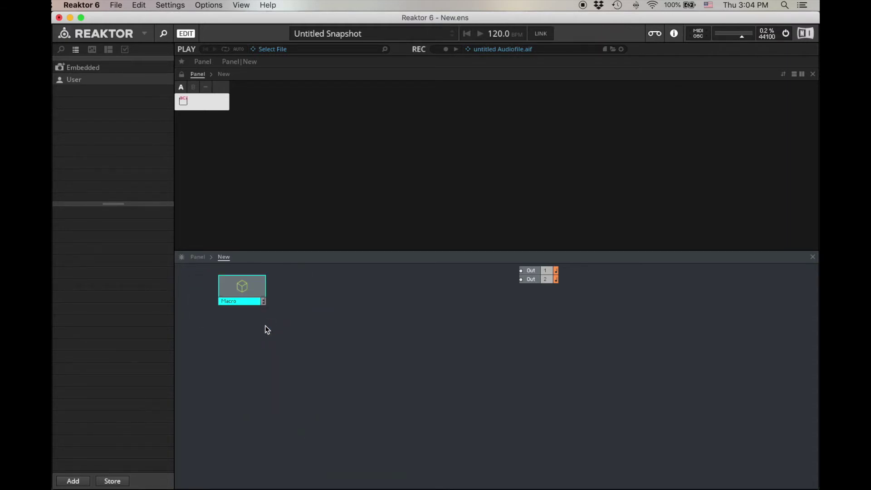
double_click(238, 301)
type("Generatrors")
key("Return")
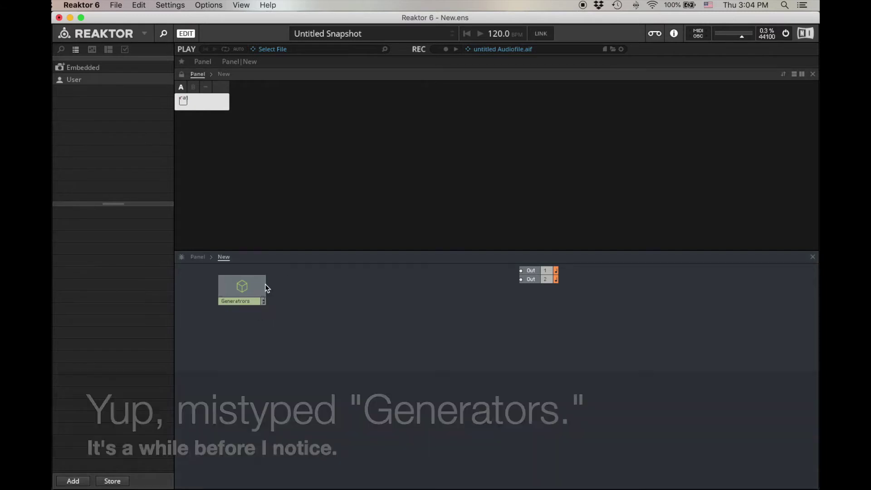
double_click(242, 287)
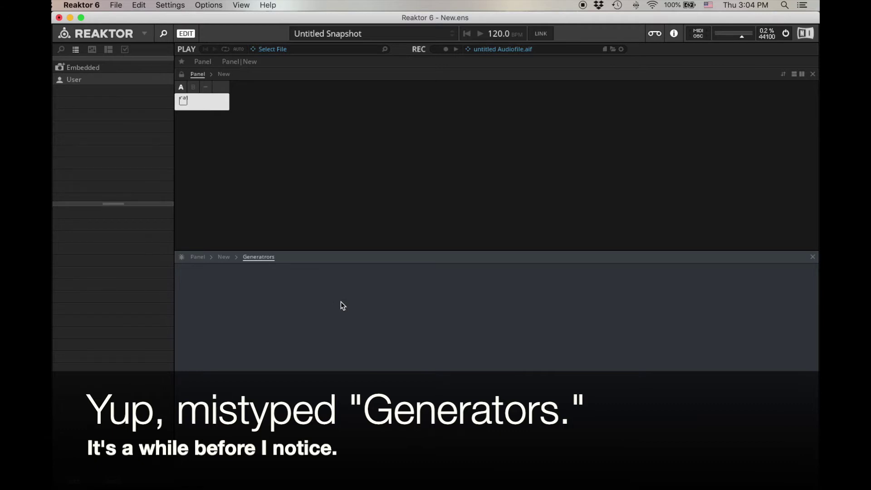
- Add a Sawtooth and a Noise oscillator, stacking Noise just under Sawtooth
right_click(318, 290)
mouse_move(330, 291)
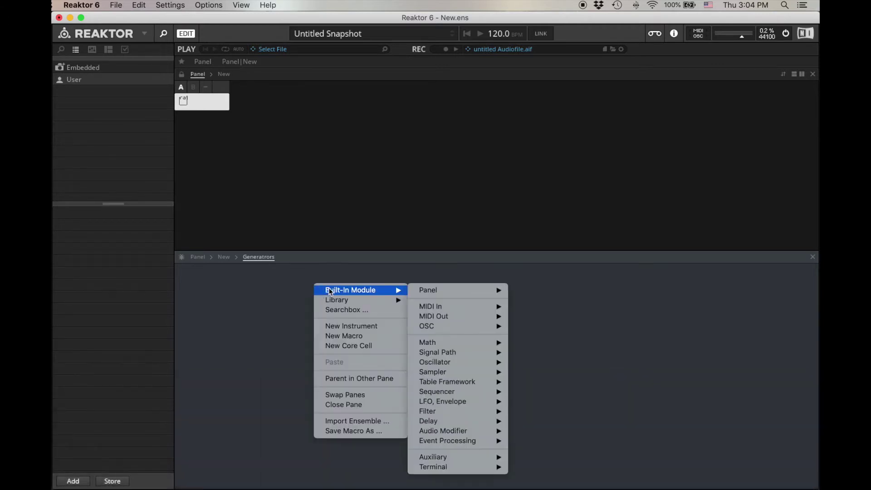
mouse_move(459, 363)
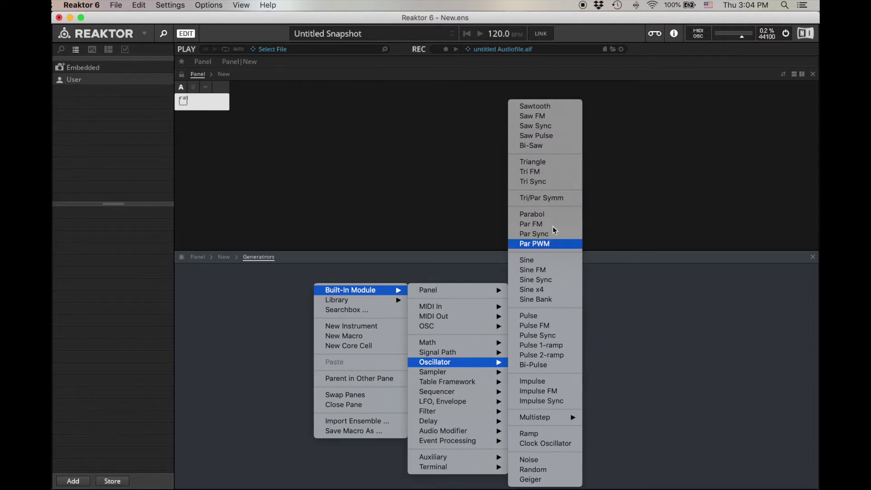
left_click(535, 105)
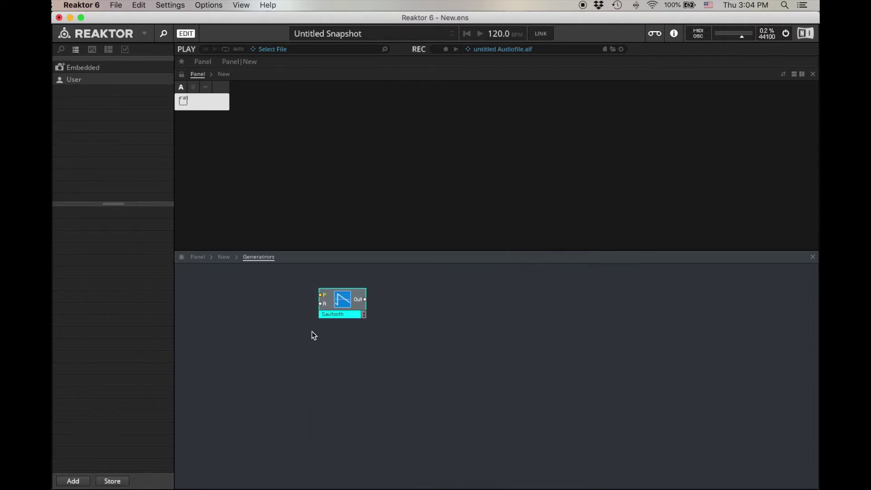
right_click(331, 327)
mouse_move(336, 331)
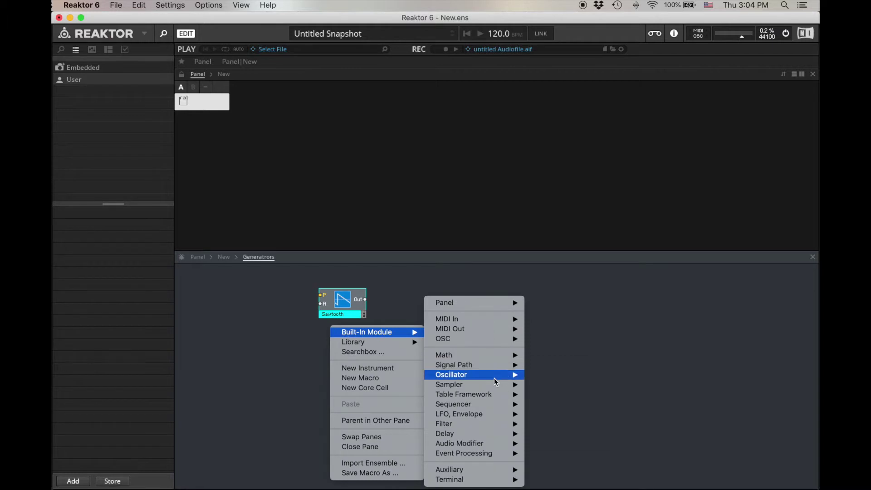
mouse_move(493, 378)
left_click(568, 464)
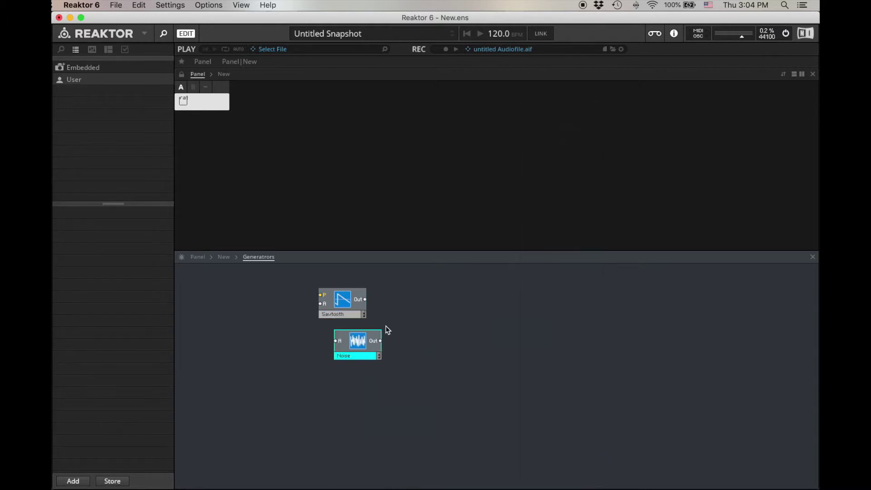
left_click_drag(361, 343, 347, 333)
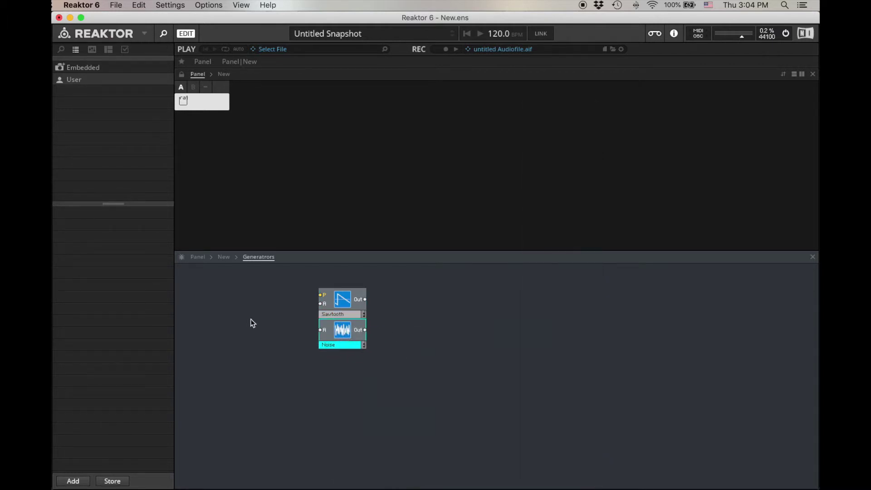
left_click(220, 305)
- Add MIDI In Note Pitch and Gate modules to the macro
right_click(205, 290)
mouse_move(216, 293)
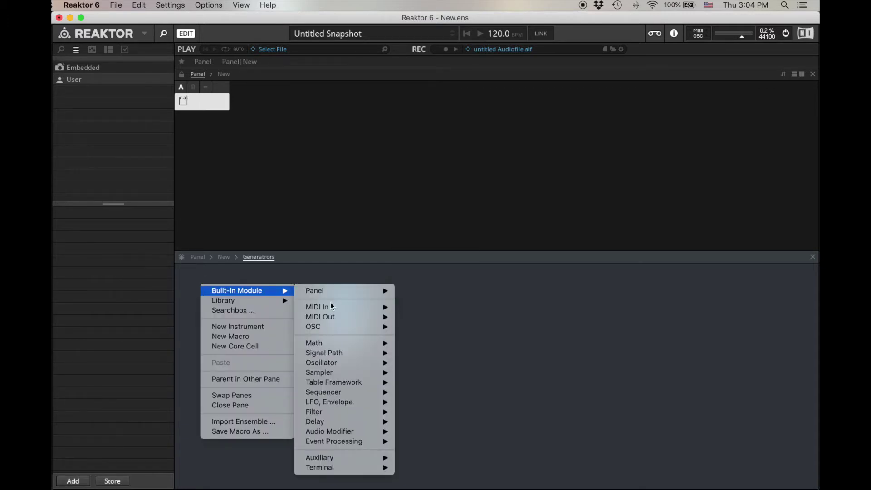
mouse_move(331, 307)
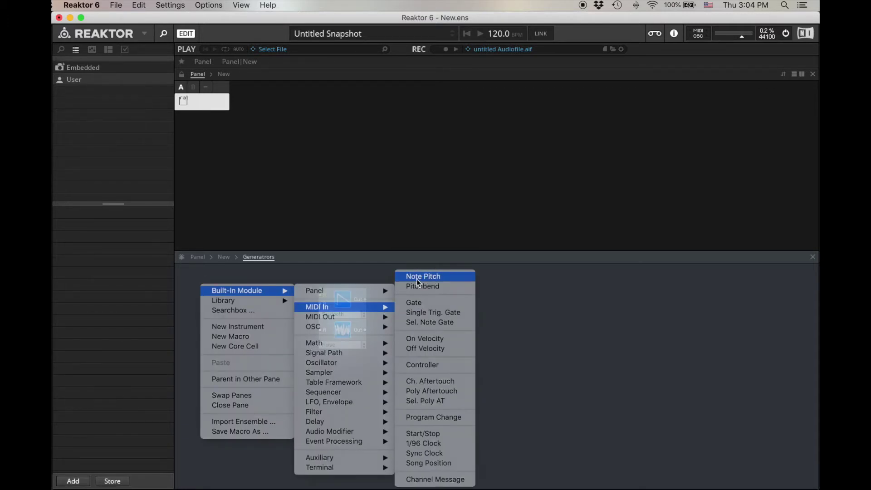
left_click(428, 280)
right_click(218, 303)
mouse_move(220, 307)
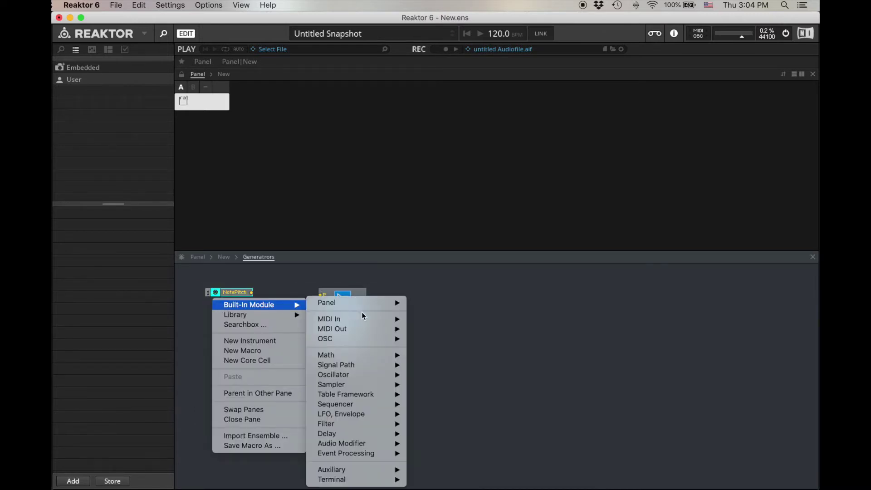
mouse_move(391, 321)
left_click(428, 303)
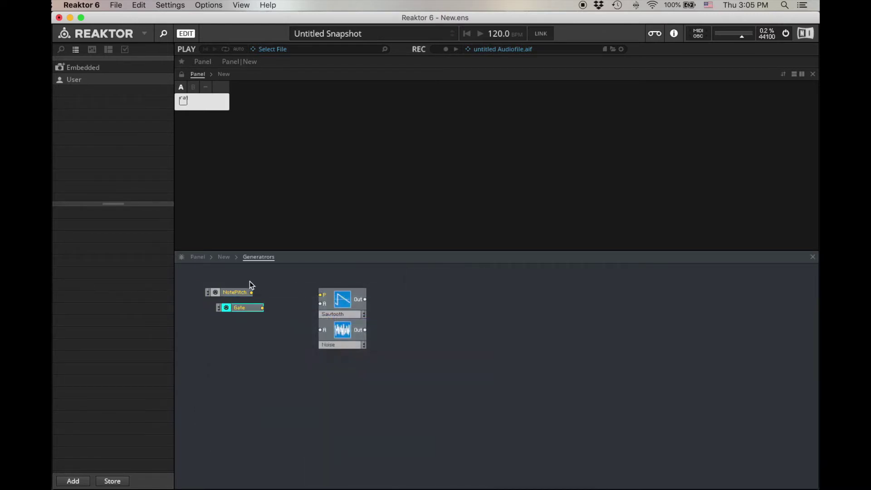
- Line Gate up under NotePitch, wiring Gate to Sawtooth A and NotePitch to Sawtooth P
left_click_drag(246, 306, 321, 330)
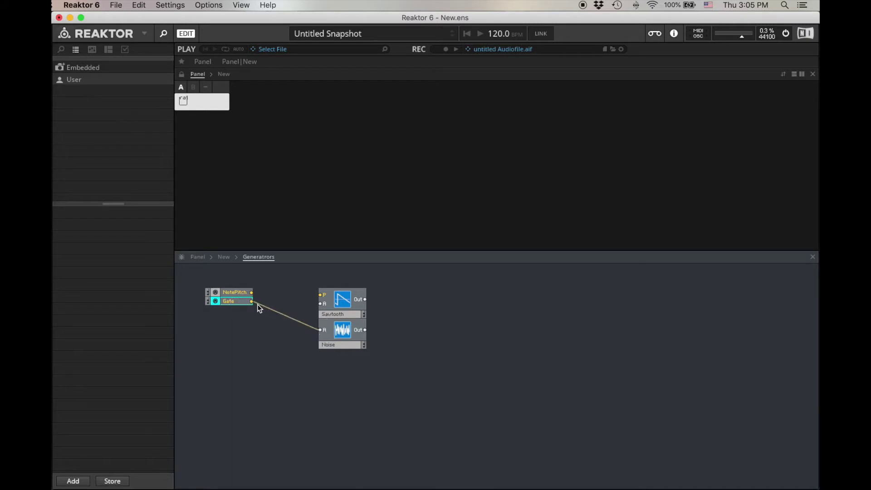
left_click_drag(251, 303, 321, 303)
left_click_drag(251, 293, 321, 295)
left_click(427, 370)
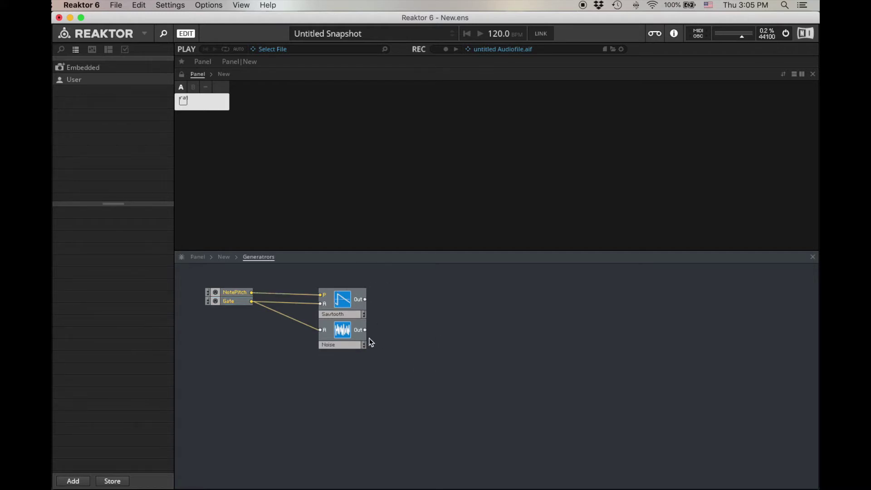
right_click(418, 295)
- Add an Amp/Mixer and feed the Sawtooth and Noise outputs into its inputs
mouse_move(427, 297)
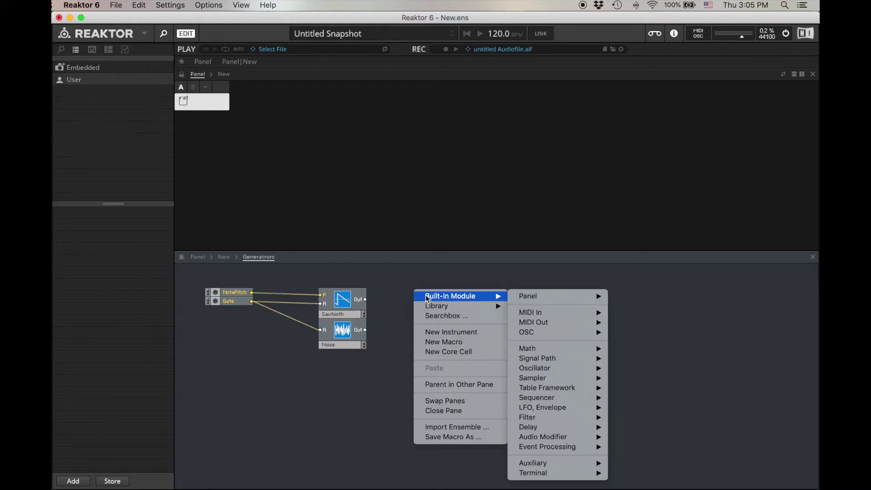
mouse_move(582, 362)
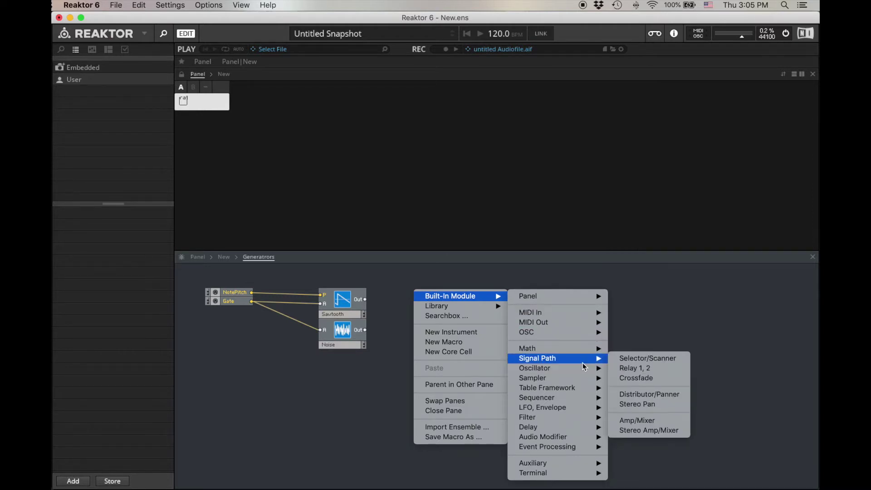
left_click(672, 421)
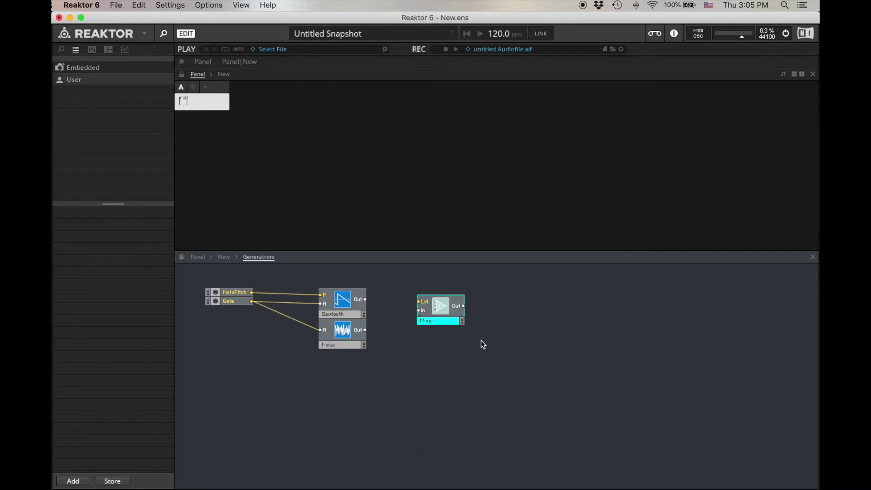
left_click_drag(365, 299, 418, 310)
left_click_drag(364, 330, 426, 328)
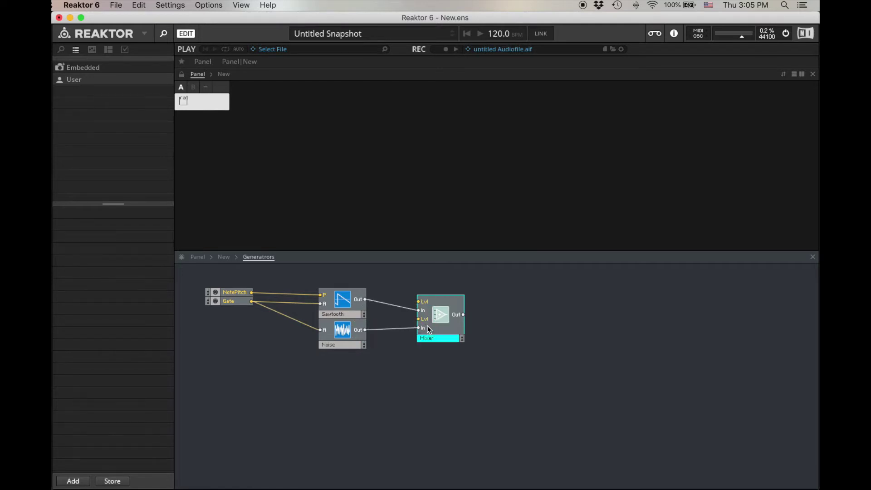
- Create mixer level controls named Saw and Noise, then shift the mixer group right
right_click(425, 301)
left_click(435, 302)
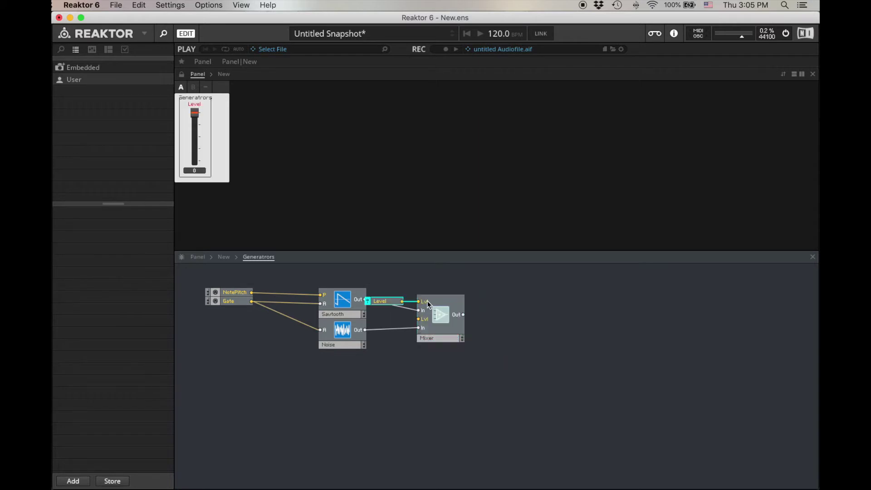
type("Saw")
key("Return")
right_click(424, 320)
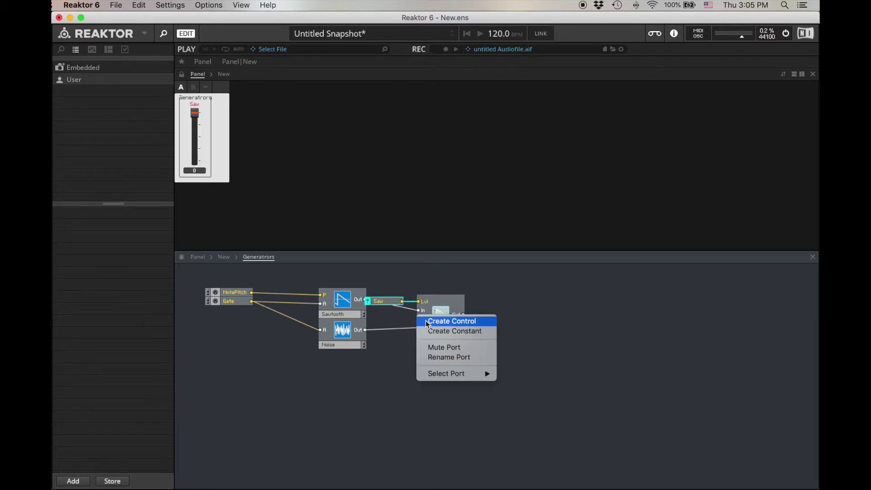
left_click(429, 321)
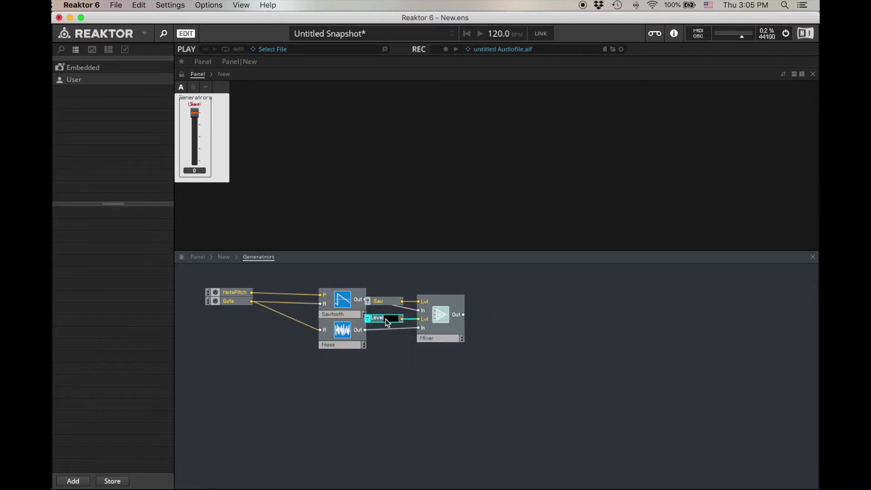
type("Noise")
key("Return")
left_click_drag(380, 283, 473, 337)
left_click(404, 365)
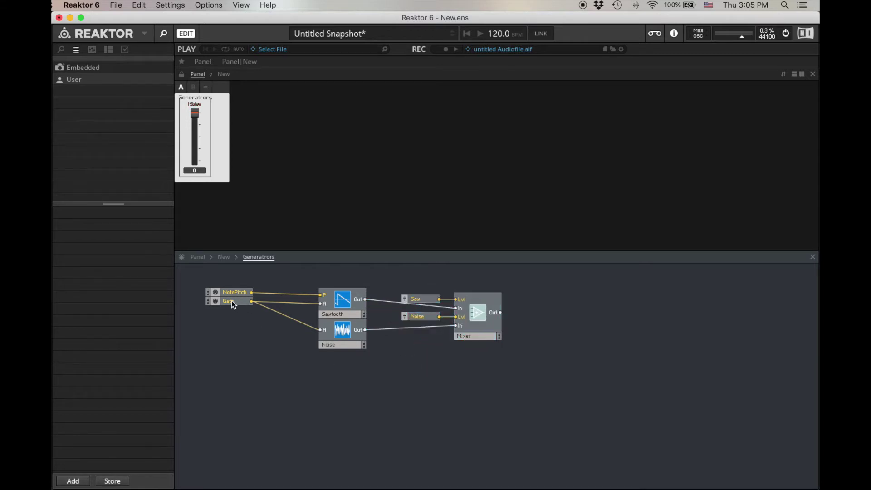
- Move the Gate module lower and reposition the NotePitch module
left_click_drag(231, 300, 237, 340)
left_click_drag(235, 295, 211, 300)
left_click(270, 315)
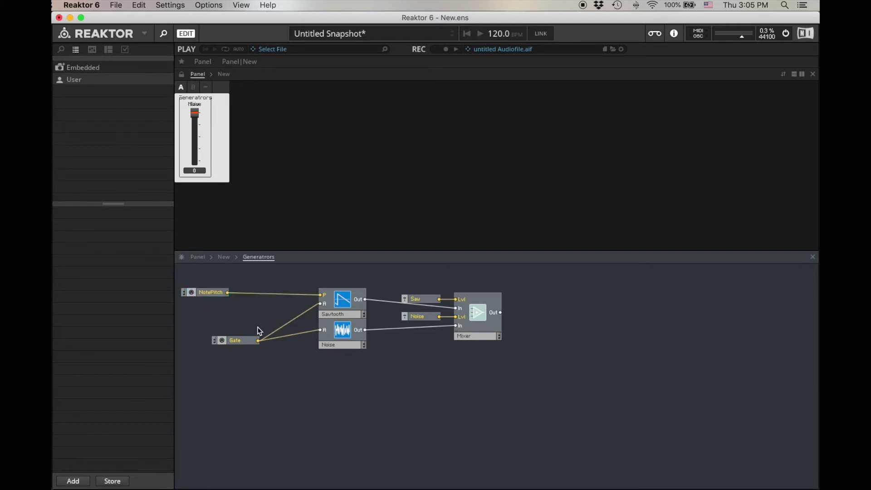
- Insert an Add math module, routing NotePitch through it to the Sawtooth pitch
right_click(260, 276)
mouse_move(261, 278)
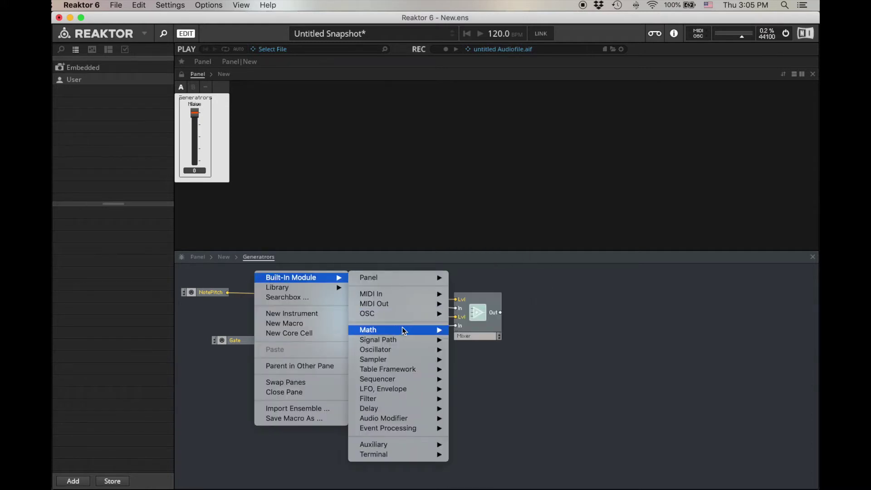
mouse_move(403, 331)
left_click(484, 211)
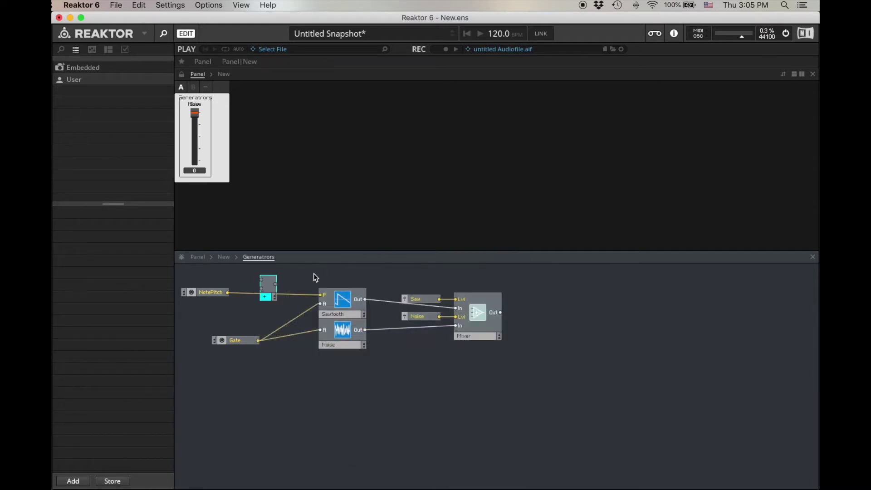
left_click_drag(228, 292, 321, 295)
left_click_drag(210, 298, 212, 284)
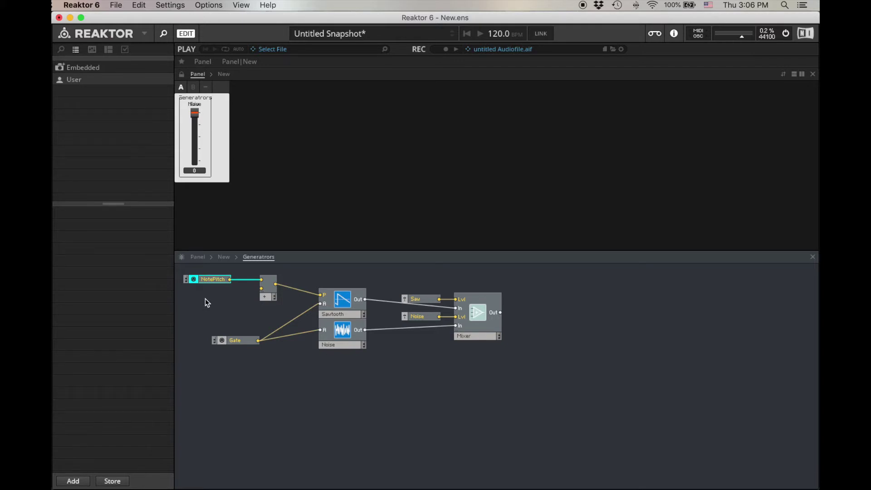
right_click(205, 298)
- Add an LFO module to the macro and arrange it above a lowered Gate input
mouse_move(211, 300)
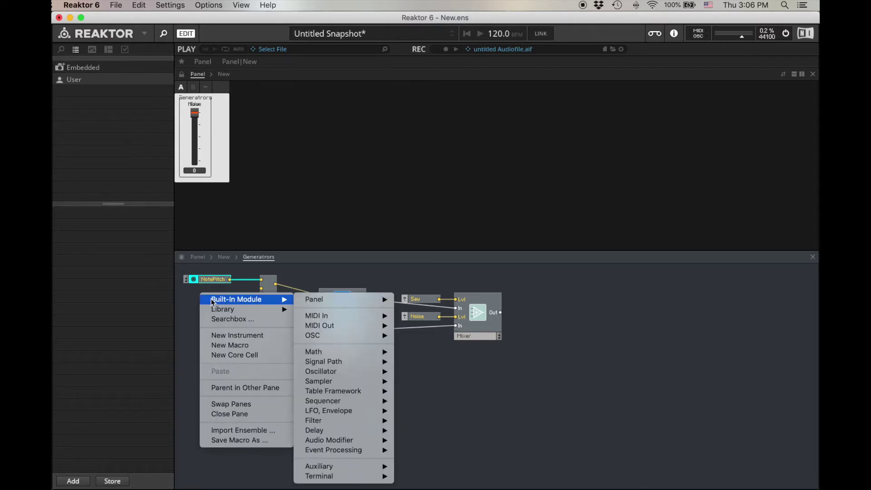
mouse_move(357, 409)
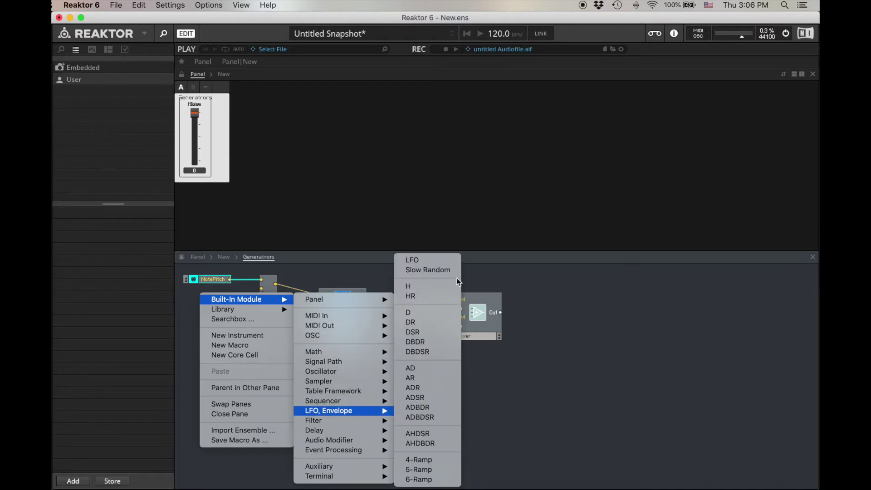
left_click(452, 263)
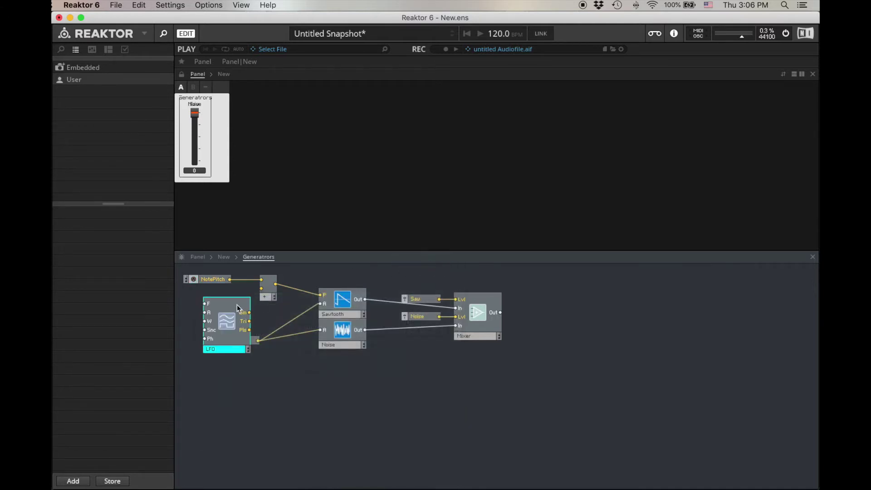
left_click_drag(237, 304, 217, 293)
left_click(255, 356)
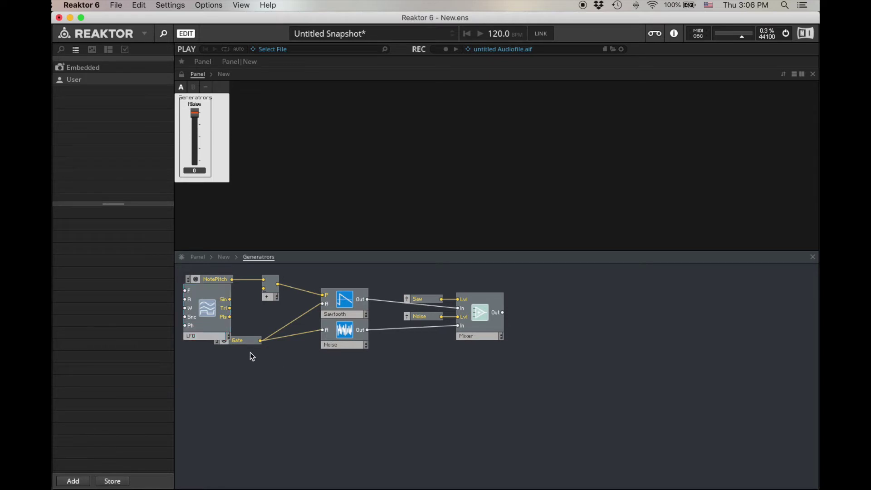
left_click_drag(253, 345, 267, 388)
left_click_drag(209, 289, 216, 296)
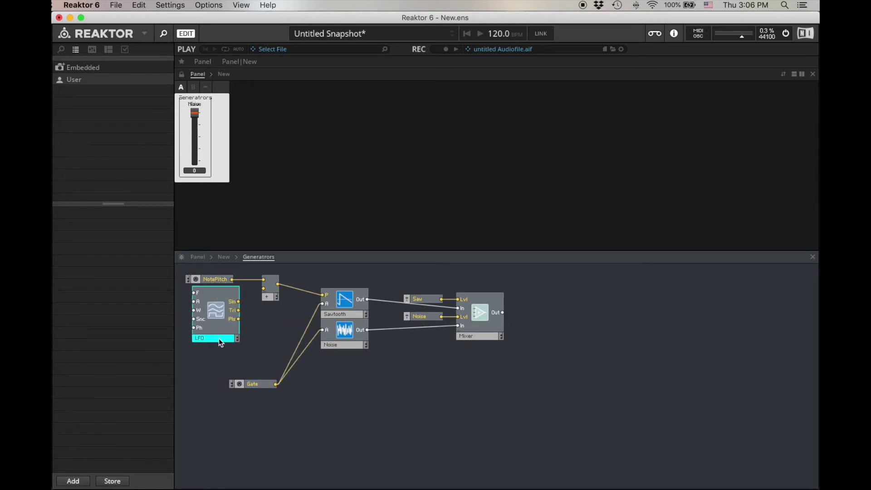
- Create Ampl and Freq controls for the LFO and wire its triangle output into the Add module
right_click(200, 302)
left_click(204, 302)
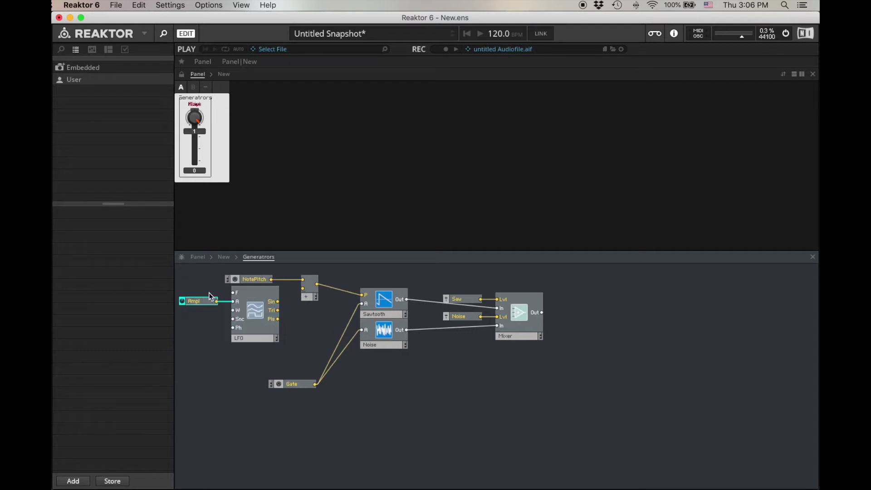
right_click(233, 293)
left_click(243, 294)
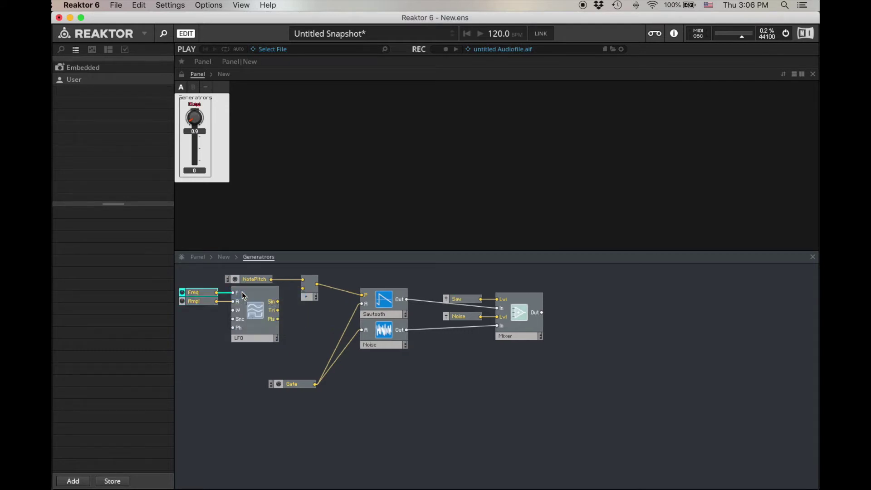
left_click_drag(277, 310, 303, 292)
double_click(200, 293)
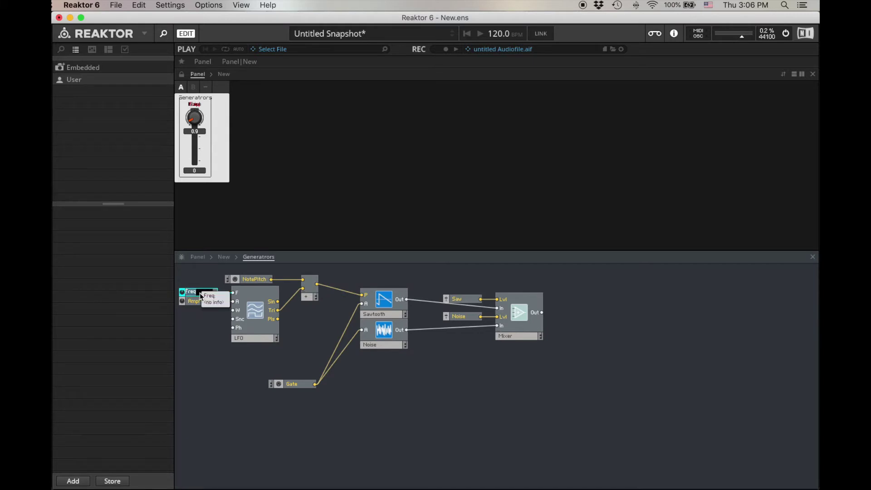
- Rename the Freq control to VibRate and start renaming the Ampl control
type("V")
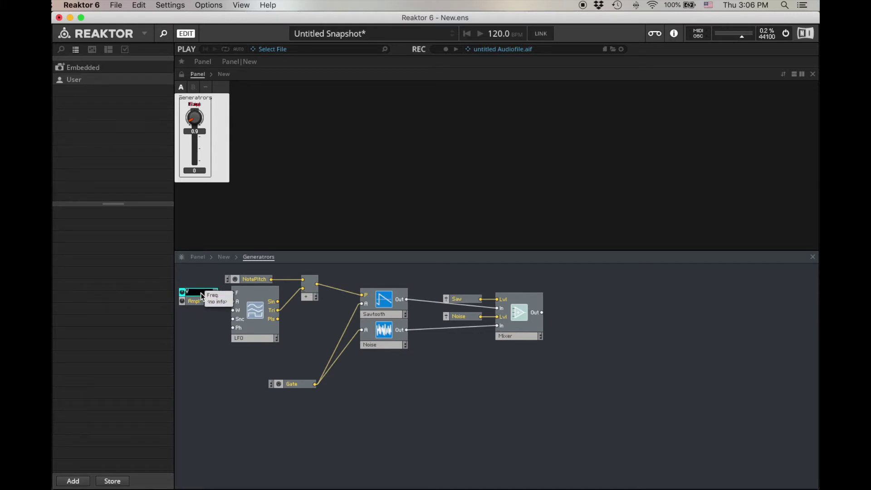
type("ibRate")
double_click(206, 303)
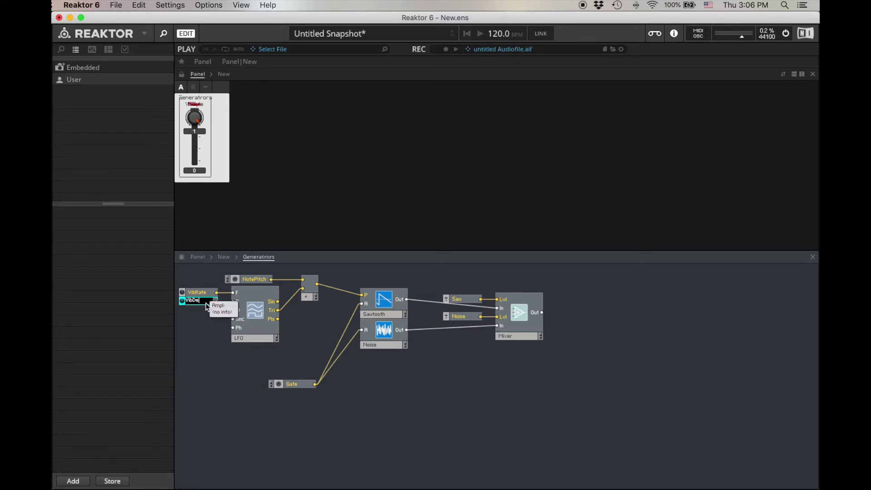
- Name the Ampl control VibDepth
type("VibDepth")
key("Return")
left_click(507, 410)
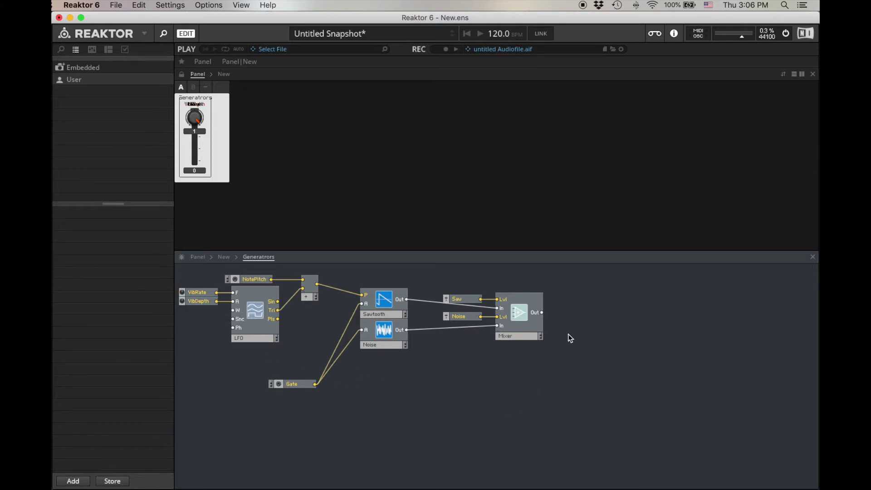
- Add a Terminal Out Port fed by the mixer output, then return to the ensemble level
right_click(589, 303)
mouse_move(596, 311)
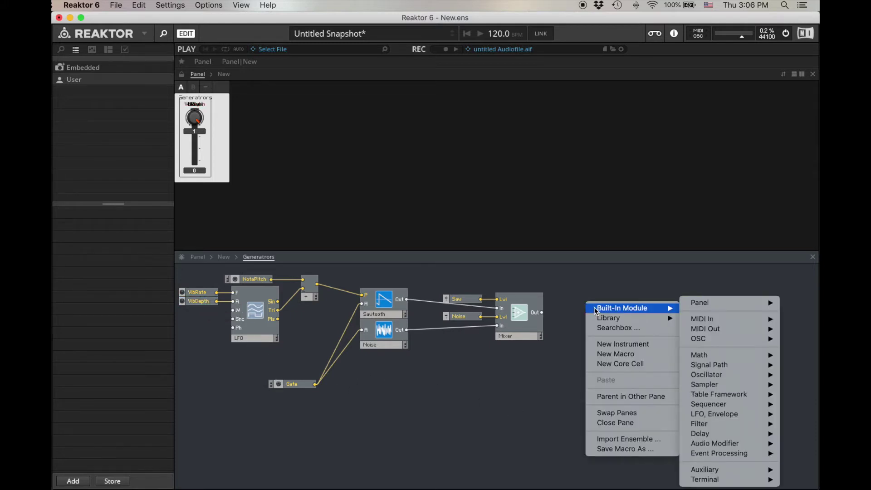
mouse_move(722, 479)
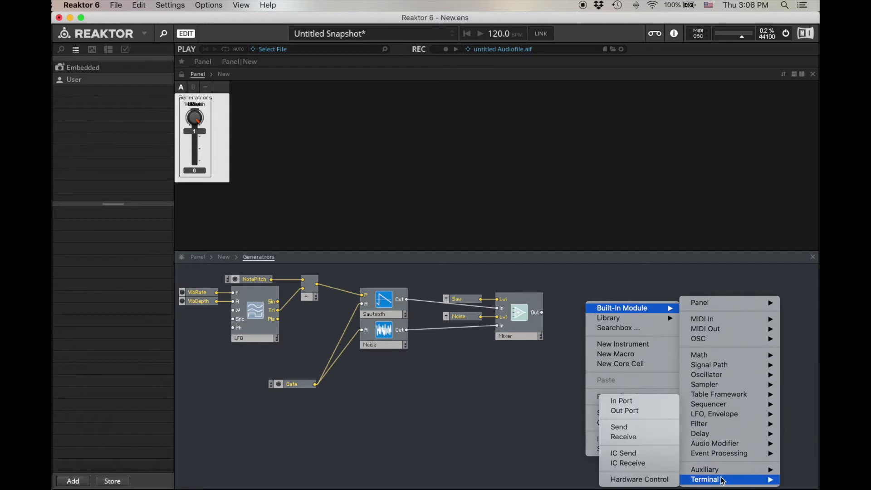
left_click(657, 411)
left_click_drag(539, 313, 584, 317)
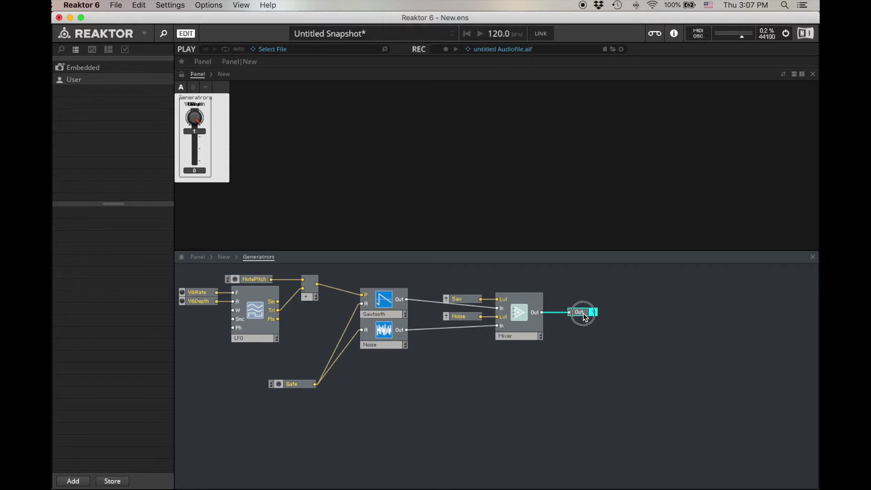
double_click(605, 350)
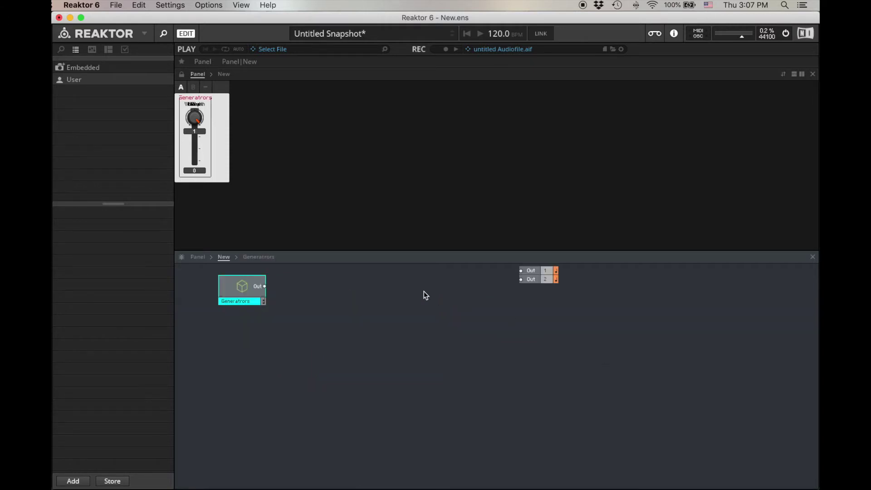
- Add an Audio Voice Combiner between the Generatrors output and Out 1 and 2
left_click(536, 304)
left_click_drag(532, 270, 409, 286)
right_click(299, 288)
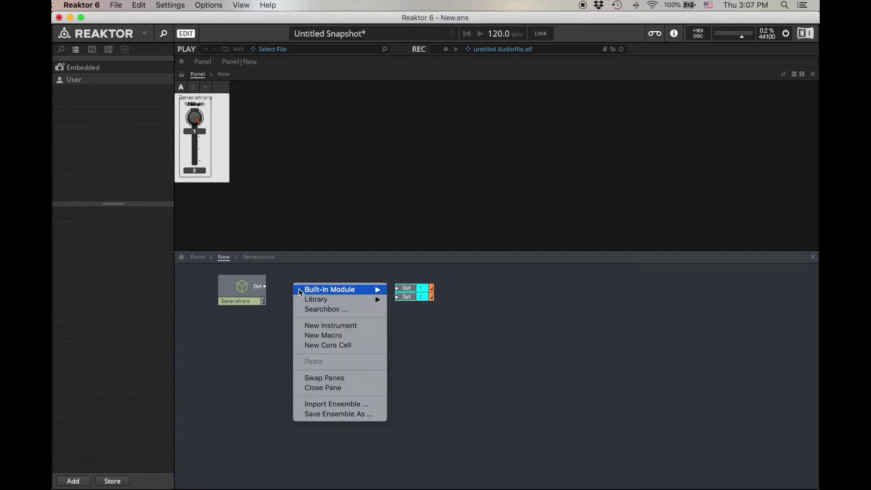
mouse_move(298, 288)
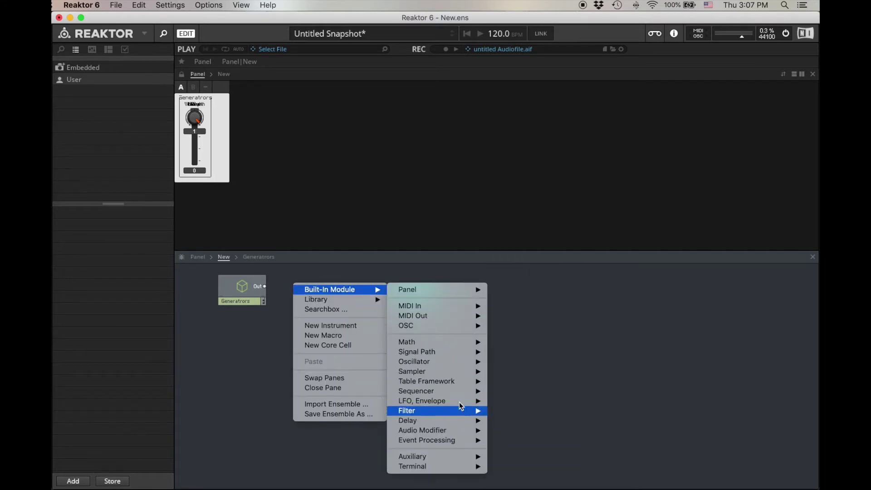
mouse_move(461, 456)
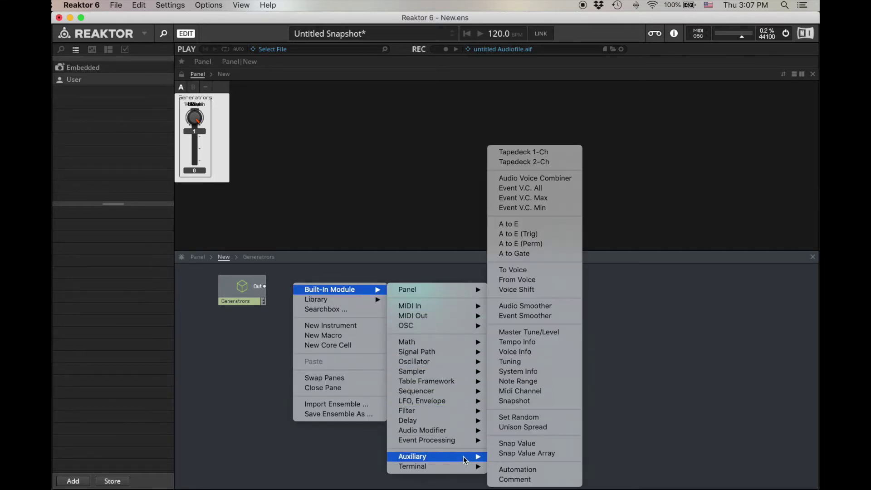
left_click(535, 178)
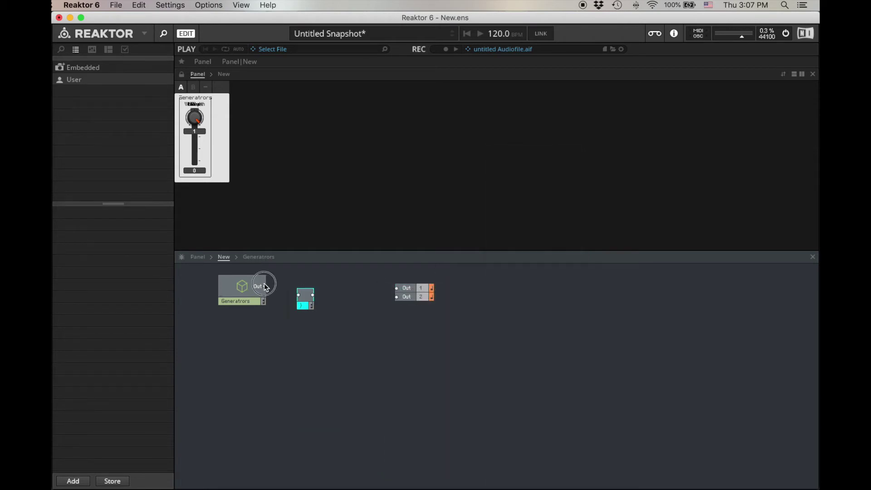
left_click_drag(264, 286, 396, 288)
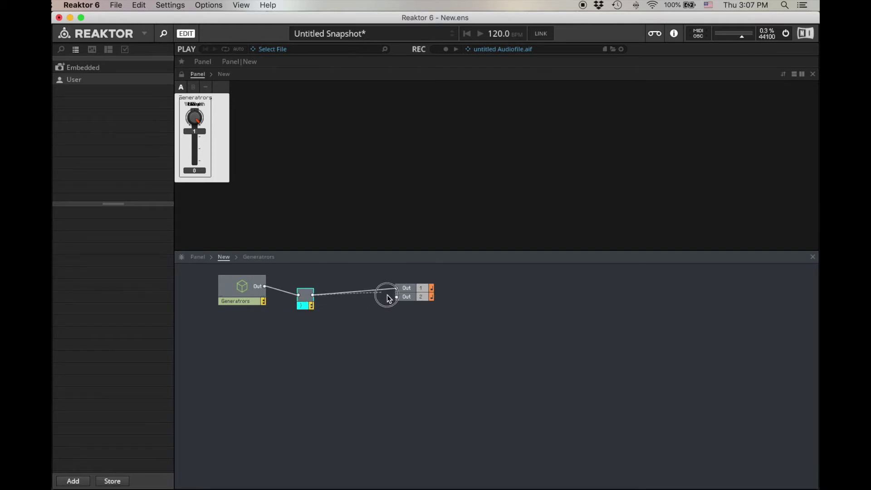
left_click_drag(387, 294, 389, 295)
left_click(414, 341)
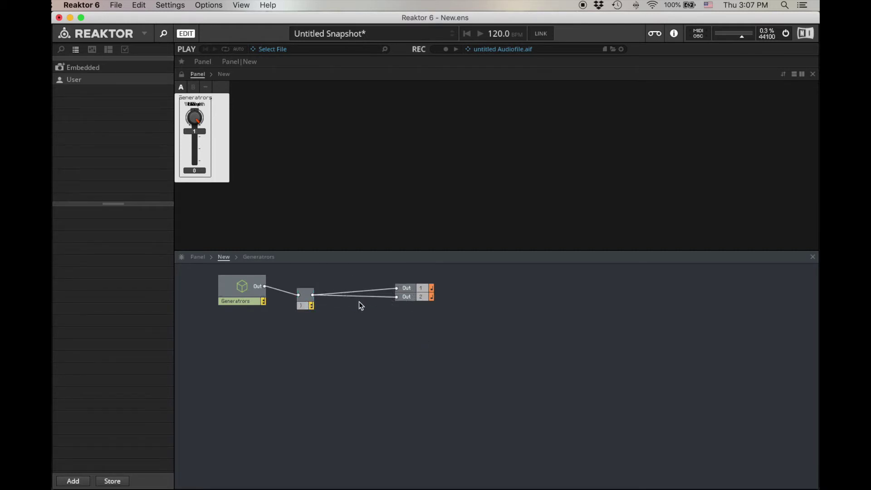
- Set the ensemble's Voices property to 4
left_click(128, 50)
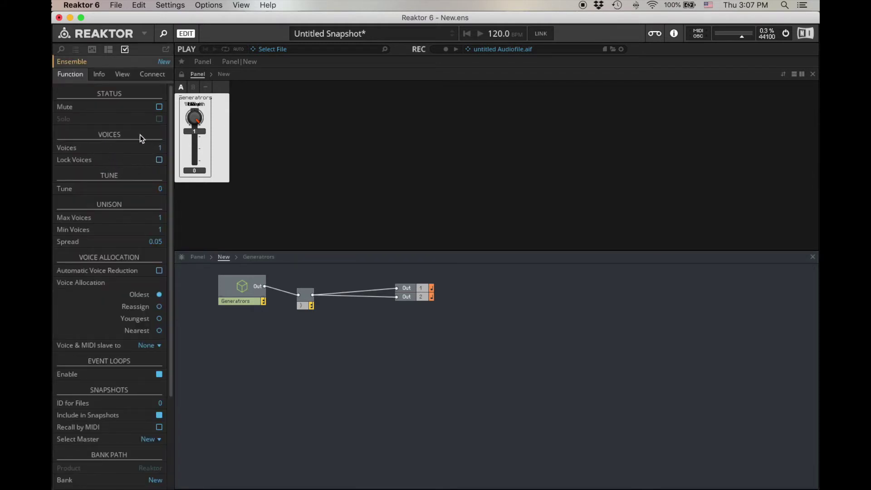
double_click(159, 149)
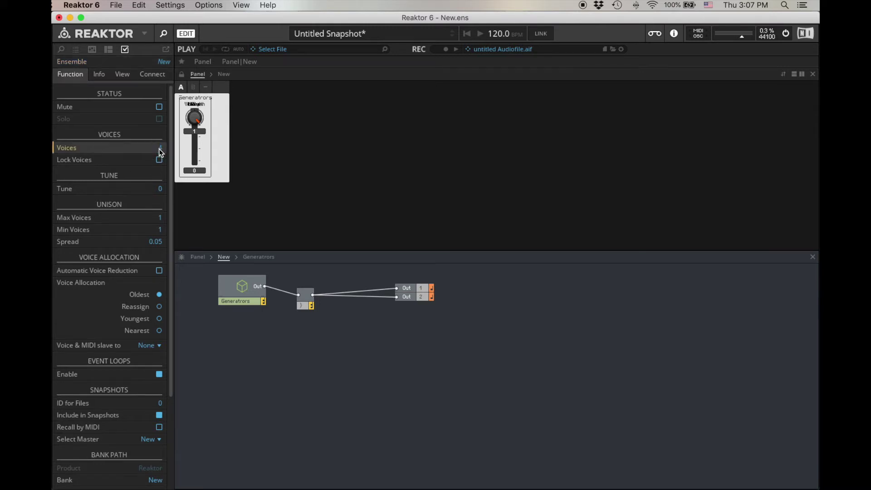
left_click(495, 394)
- Unlock the panel, lay out VibRate and VibDepth knobs beside Saw and Noise faders, and relock
left_click(181, 76)
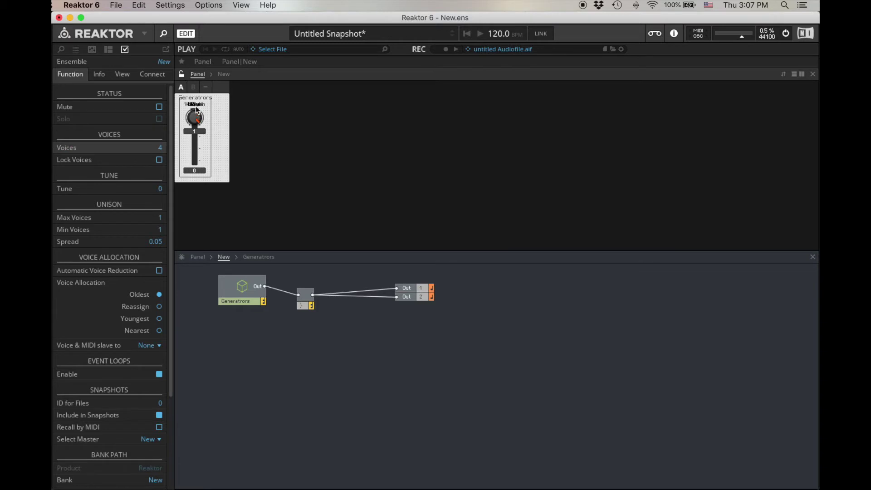
left_click_drag(194, 117, 292, 107)
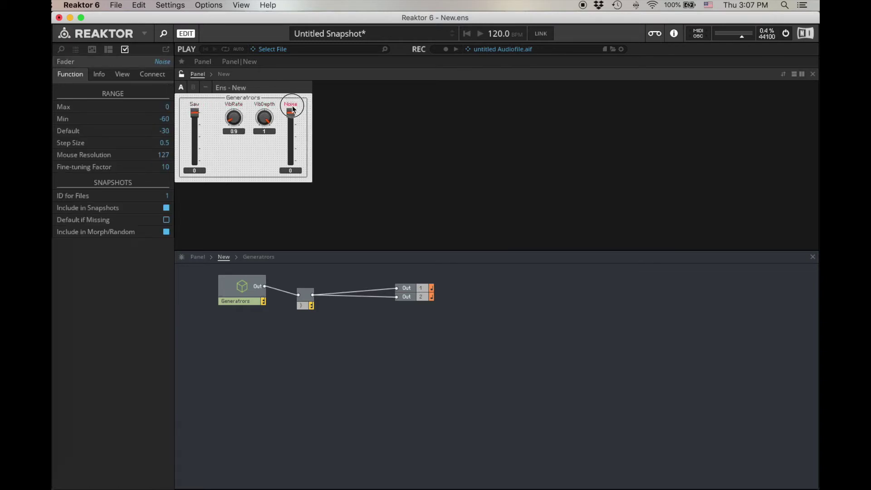
left_click_drag(195, 112, 305, 112)
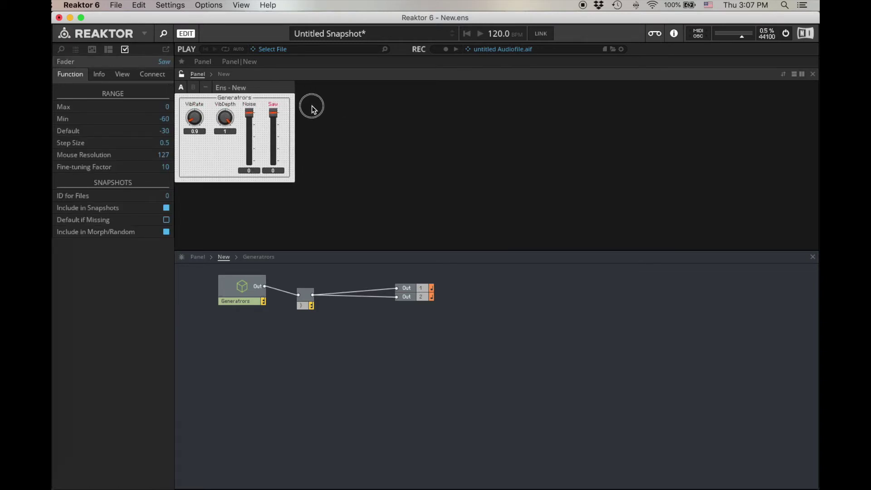
mouse_move(250, 104)
left_mouse_down()
mouse_move(298, 101)
mouse_move(251, 107)
left_mouse_up()
left_click(273, 105, "shift")
left_click(181, 75)
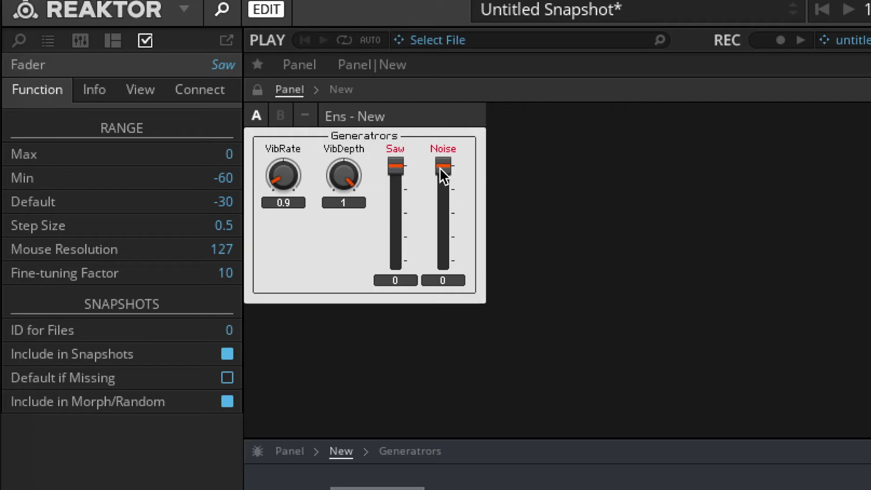
- Roughly set the Saw, Noise and VibDepth levels and raise VibRate to 5.5
left_click_drag(442, 167, 453, 305)
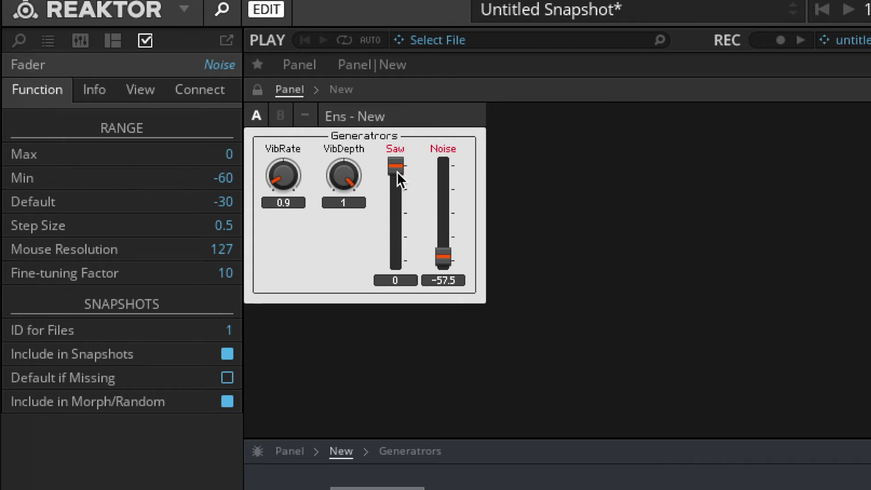
left_click_drag(400, 165, 396, 217)
left_click_drag(453, 257, 448, 231)
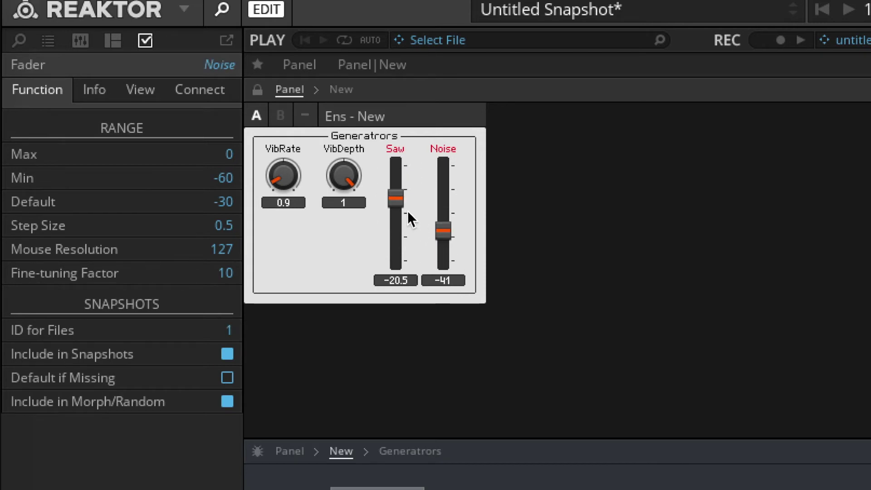
left_click_drag(397, 200, 398, 188)
left_click_drag(452, 243, 447, 211)
left_click_drag(340, 176, 352, 265)
left_click_drag(267, 173, 272, 119)
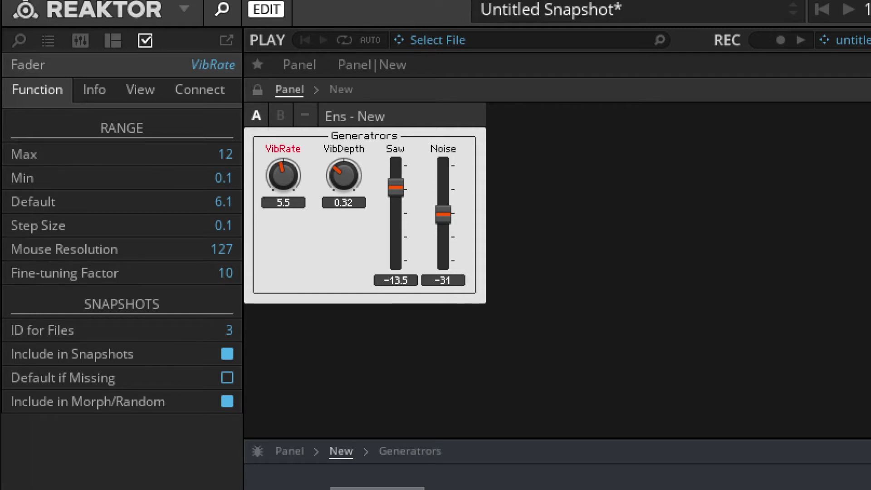
- Fine-tune VibDepth to 0.34, Noise to -35.5 and Saw to -10.5
left_click(313, 282)
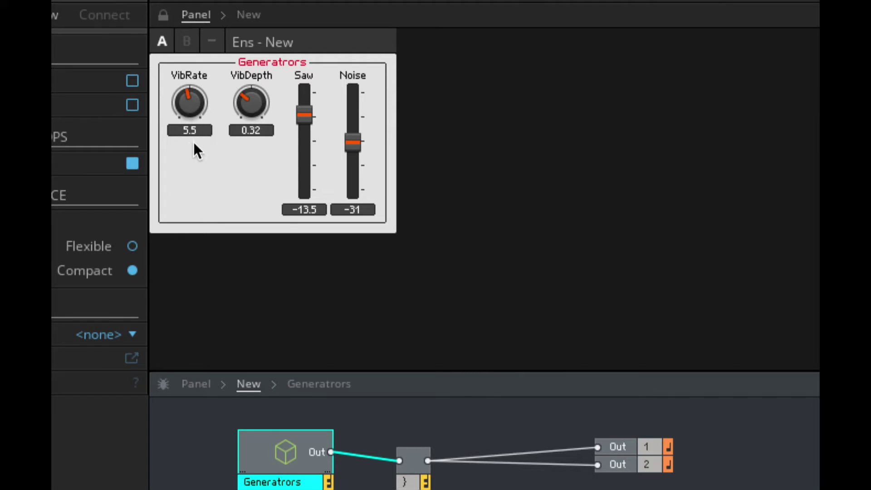
left_click_drag(249, 102, 255, 8)
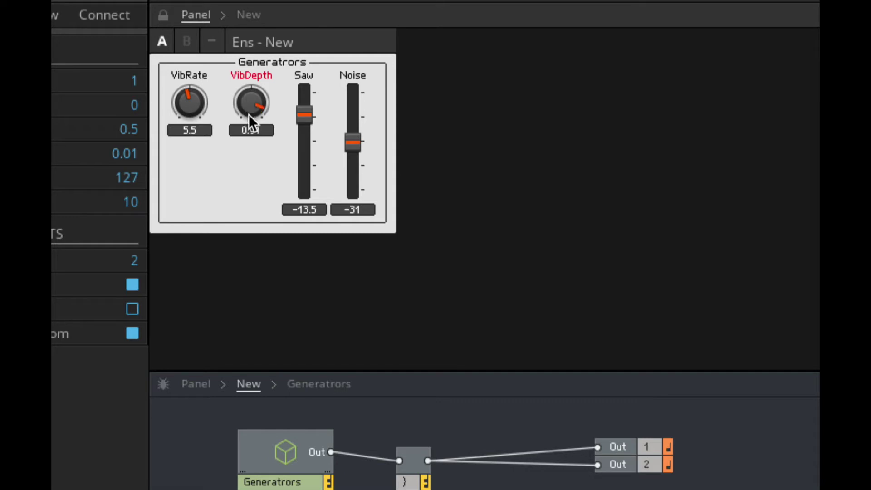
left_click_drag(249, 114, 269, 205)
left_click_drag(241, 102, 246, 85)
left_click_drag(358, 139, 356, 151)
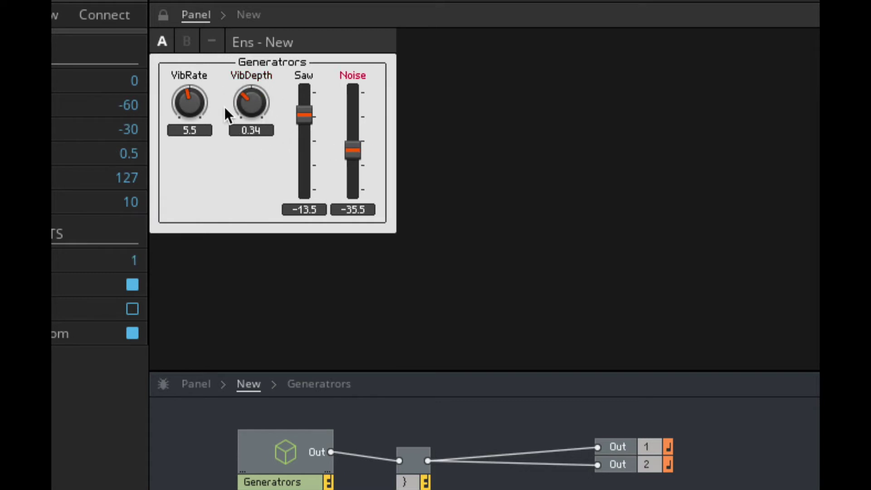
left_click_drag(307, 116, 306, 110)
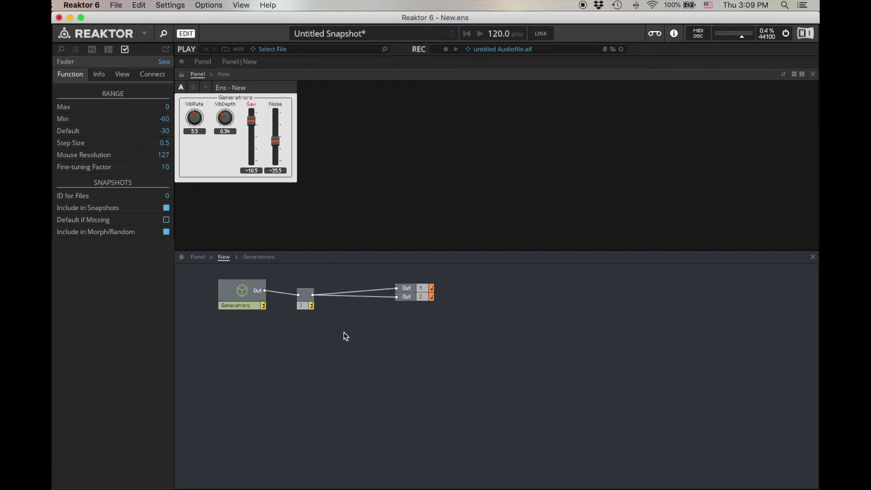
- Shift the small module right and add a new empty macro to the structure
left_click(303, 299)
left_click_drag(303, 298, 365, 294)
right_click(287, 322)
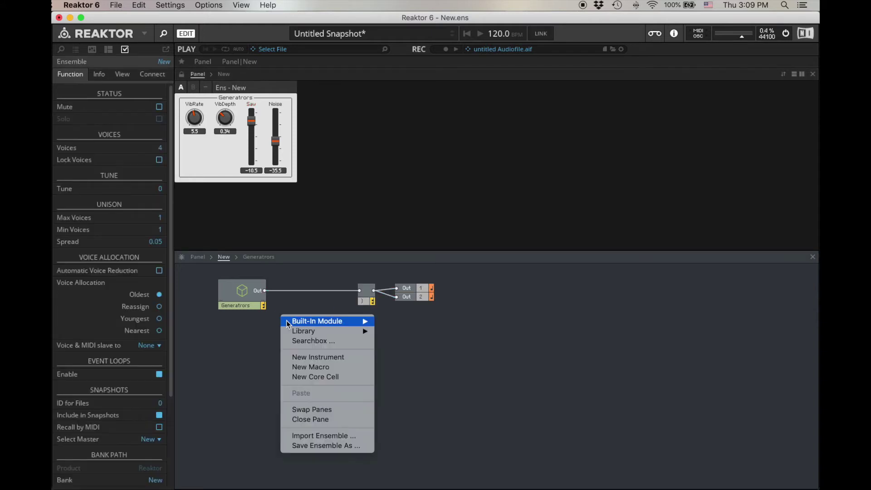
left_click(313, 369)
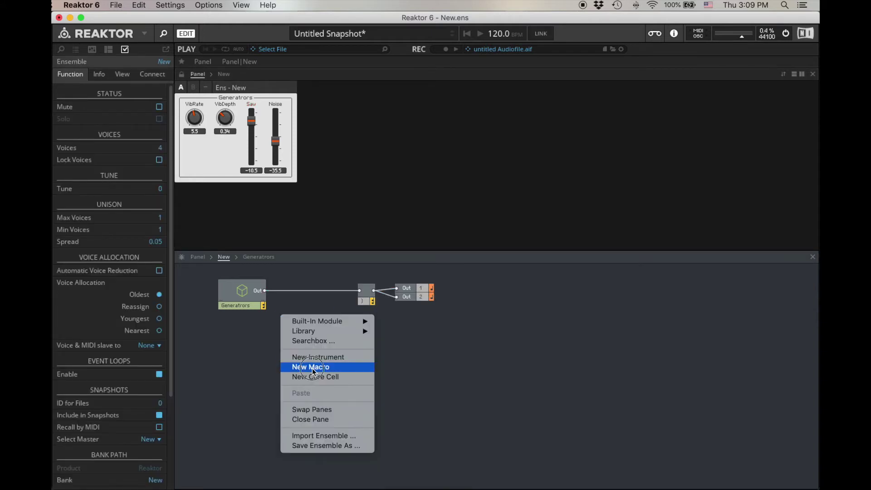
- Rename the new macro FormantBank and open its inner structure
double_click(301, 345)
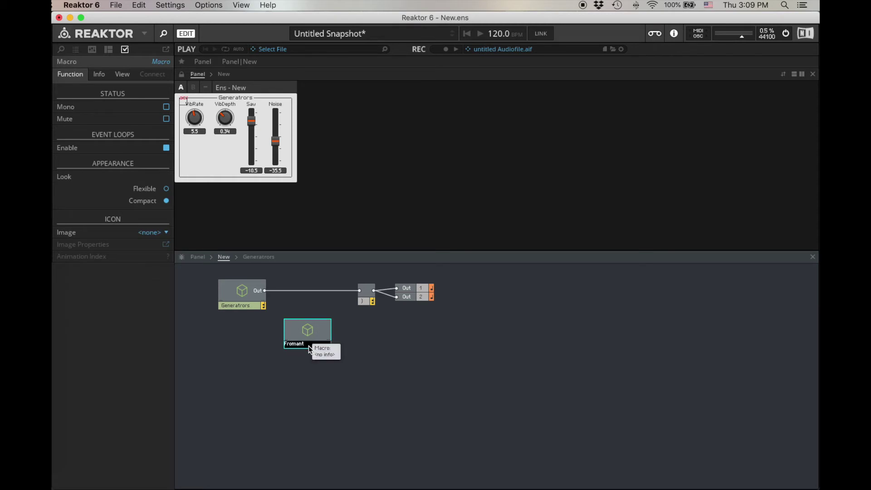
key("BackSpace")
key("BackSpace")
key("BackSpace")
key("BackSpace")
key("BackSpace")
key("BackSpace")
type("ormantBank")
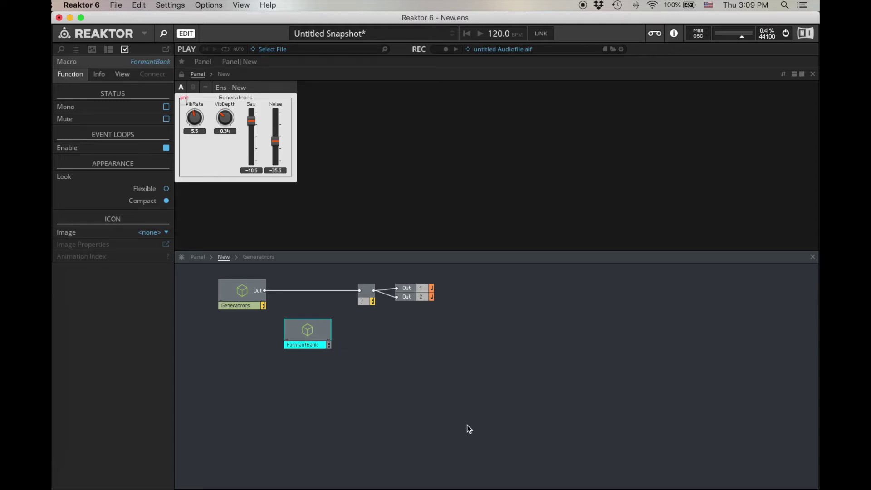
left_click(382, 362)
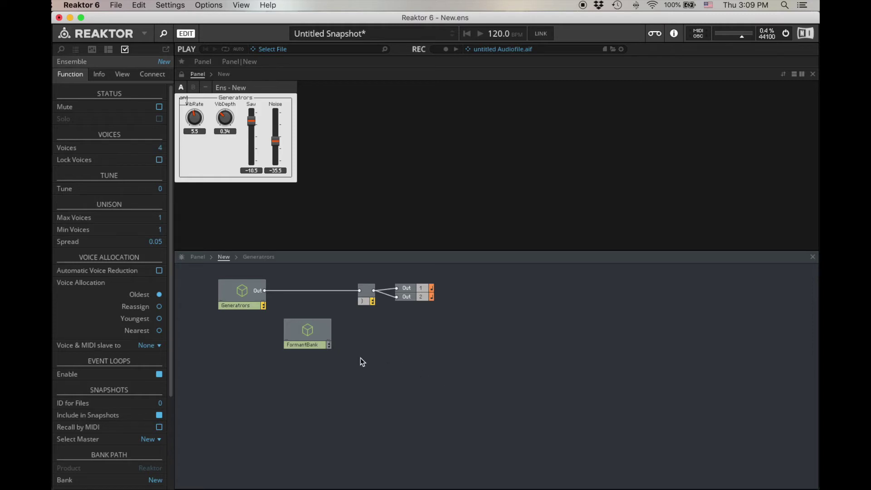
double_click(314, 330)
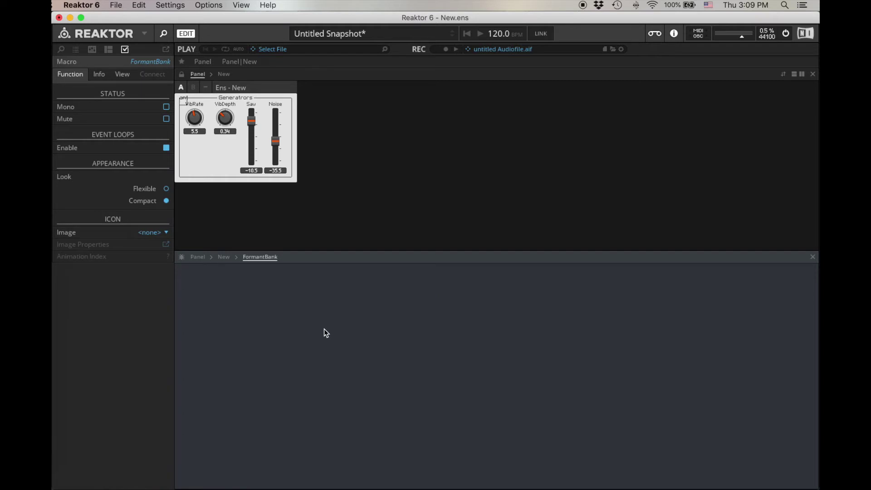
- Add an In port and an Out port inside FormantBank
right_click(224, 293)
mouse_move(227, 295)
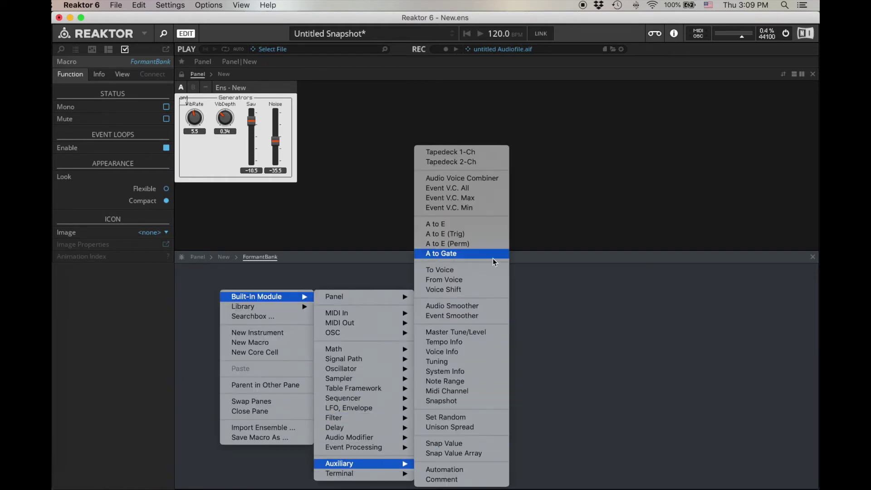
mouse_move(394, 473)
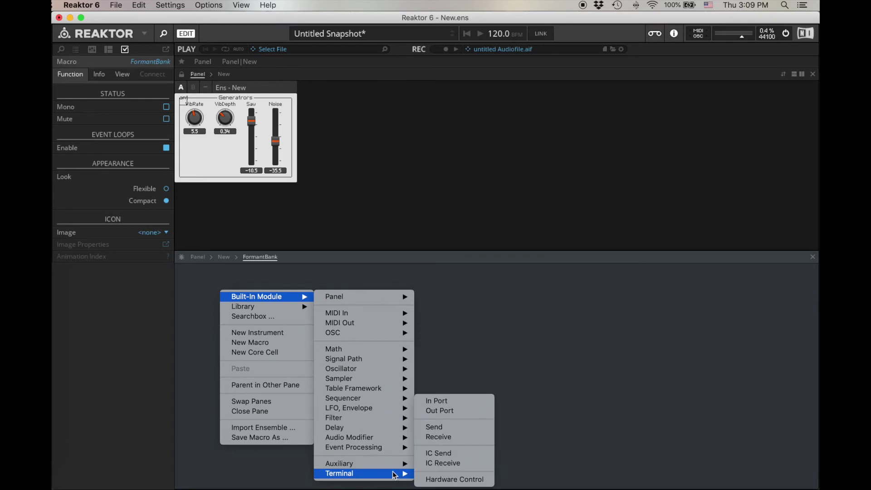
left_click(443, 402)
right_click(470, 300)
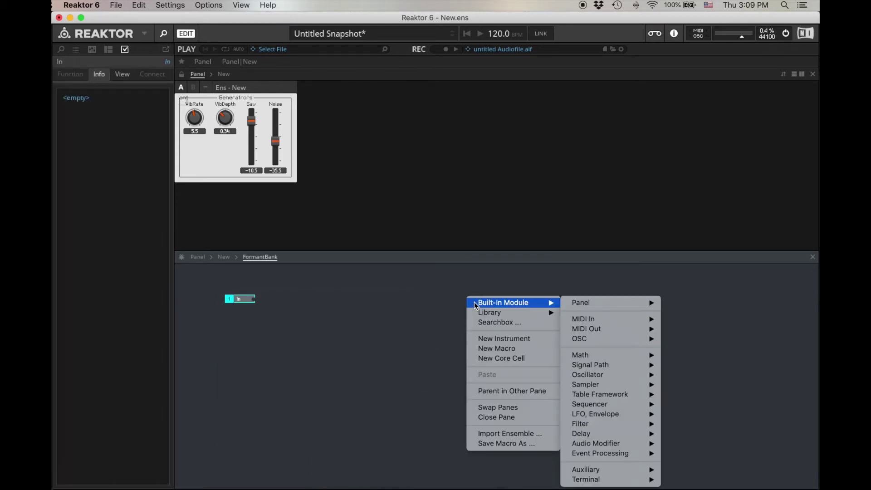
mouse_move(499, 302)
mouse_move(598, 482)
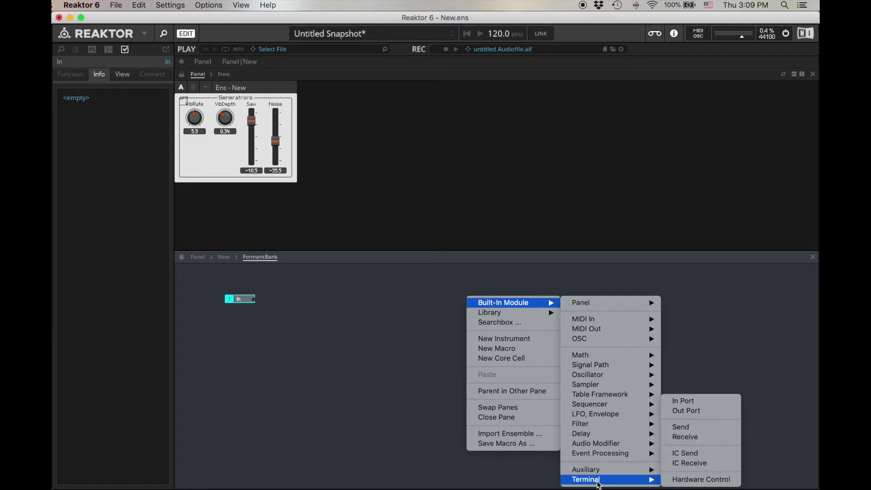
left_click(686, 411)
left_click(446, 295)
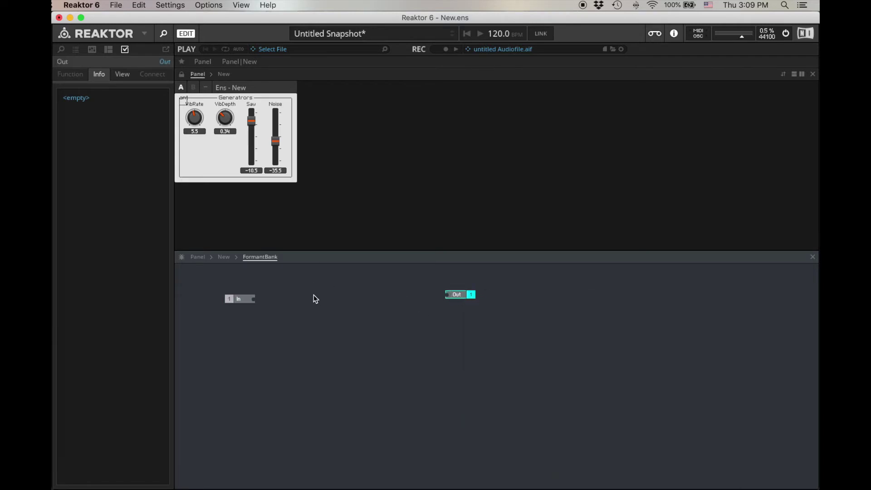
- Add a Pro-52 Filter module and duplicate it below the original
right_click(299, 281)
mouse_move(308, 282)
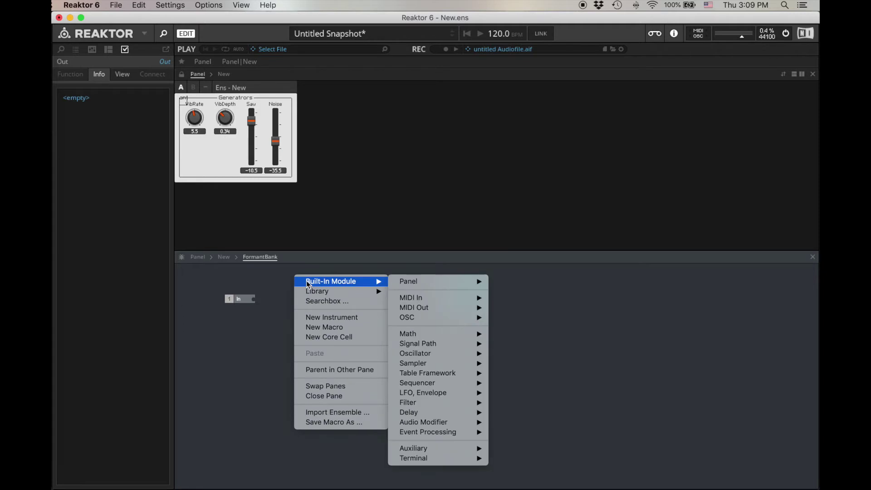
mouse_move(436, 403)
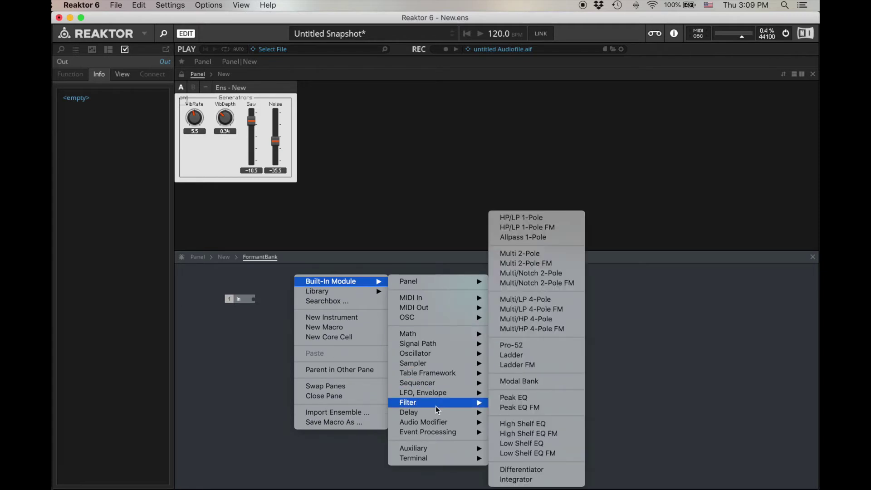
left_click(546, 344)
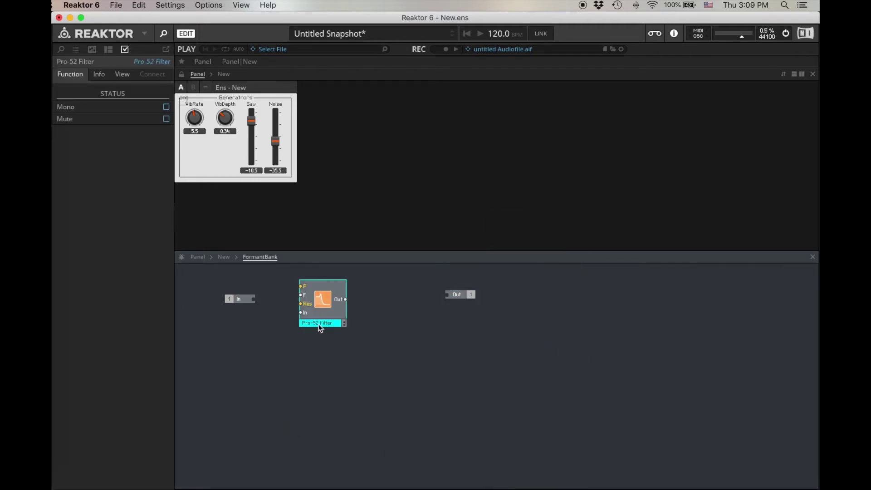
left_click(102, 75)
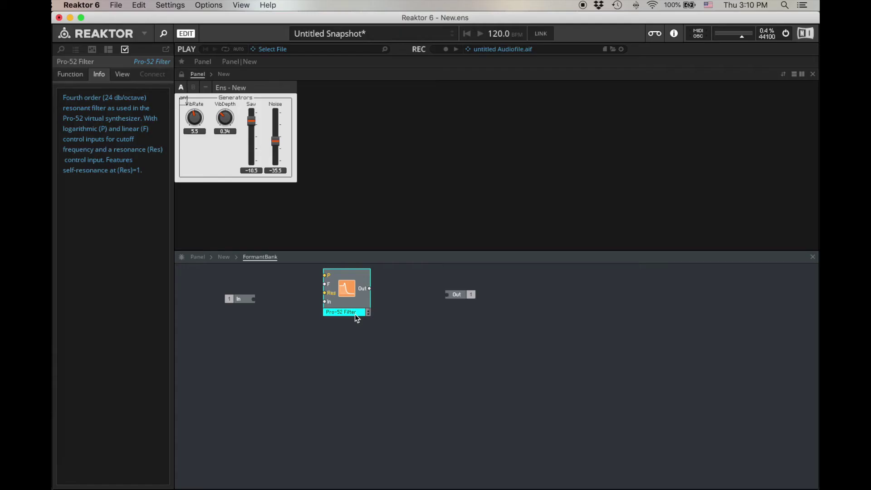
left_click_drag(355, 314, 348, 410)
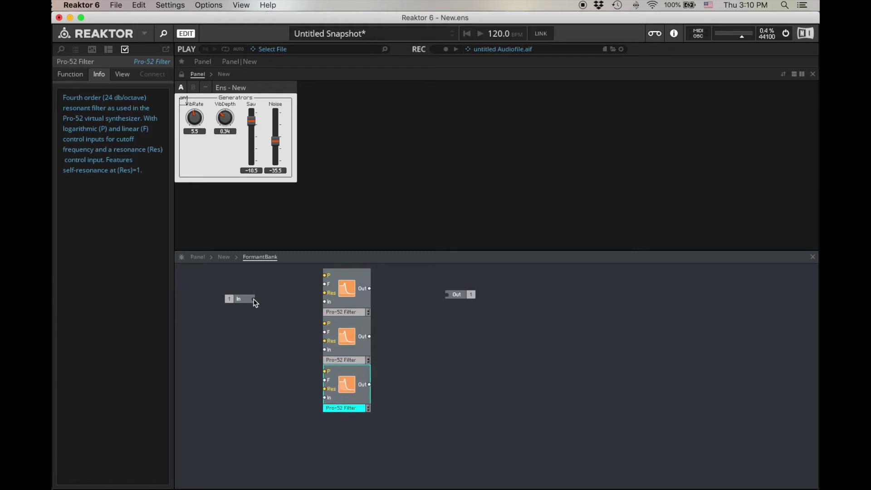
- Wire the In port into all three filters, leaving only the bottom filter connected to Out
left_click_drag(254, 300, 324, 301)
left_click_drag(252, 299, 325, 397)
left_click_drag(370, 288, 448, 294)
left_click_drag(369, 336, 447, 294)
left_click_drag(369, 384, 447, 295)
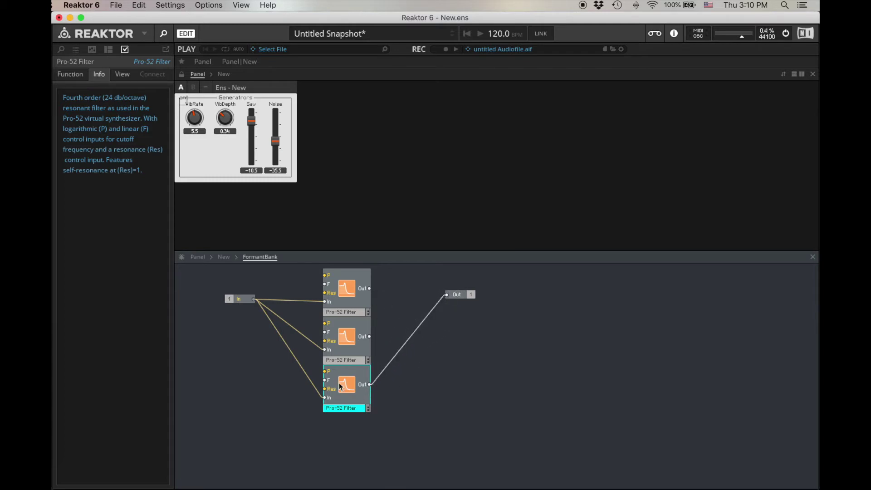
left_click(419, 326)
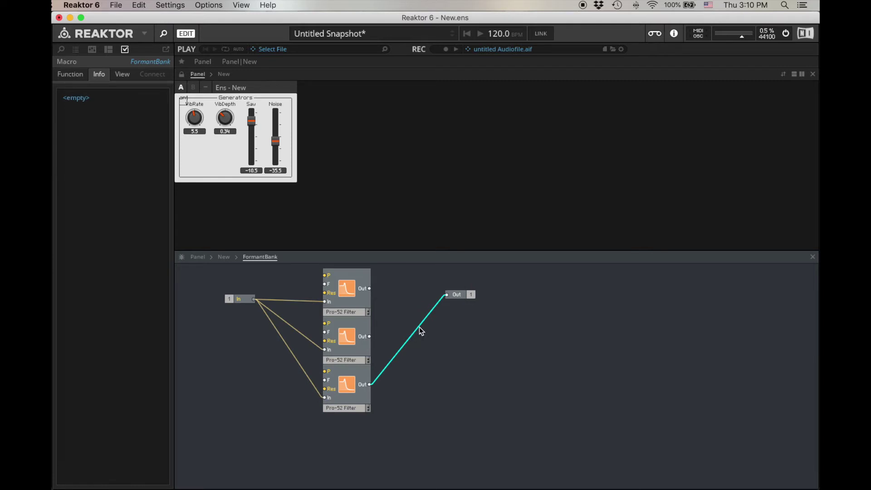
key("Delete")
- Add a Mixer module and place the Out port to its right, wired to it
right_click(425, 295)
mouse_move(486, 302)
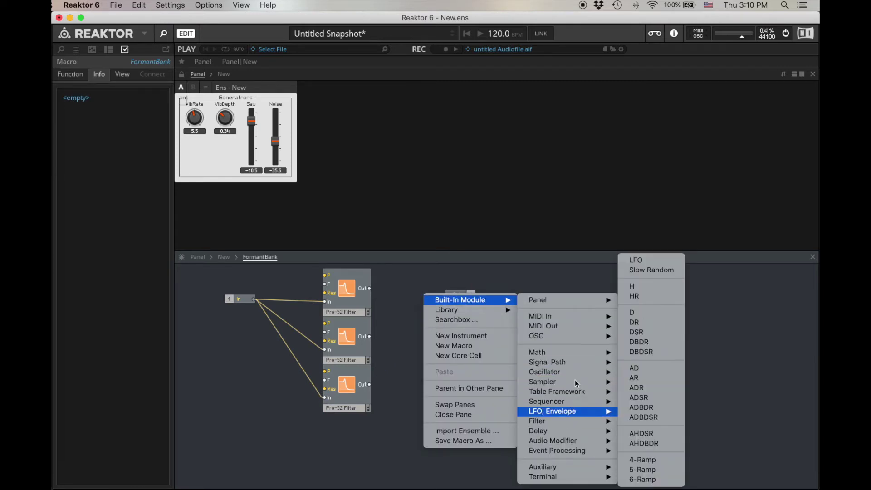
mouse_move(596, 362)
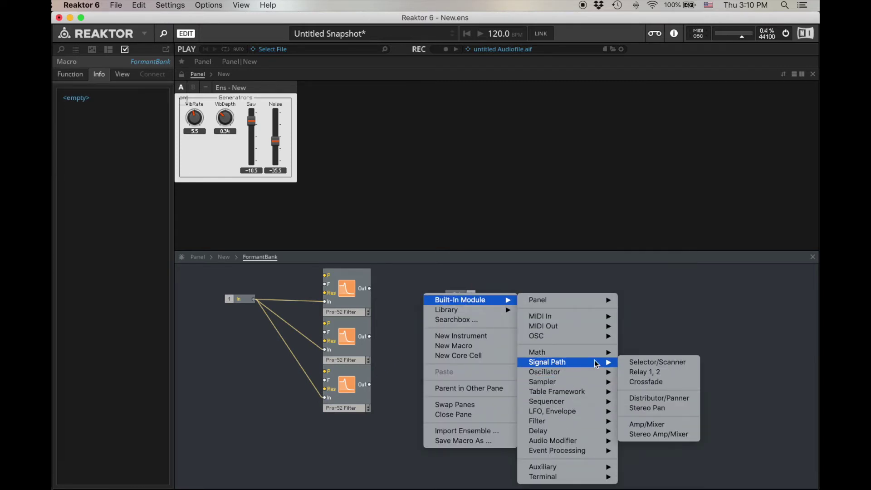
left_click(671, 423)
left_click_drag(456, 294, 507, 313)
- Connect all three filter outputs to the Mixer and shift the Mixer and Out further right
left_click_drag(369, 289, 428, 312)
left_click_drag(376, 338, 429, 318)
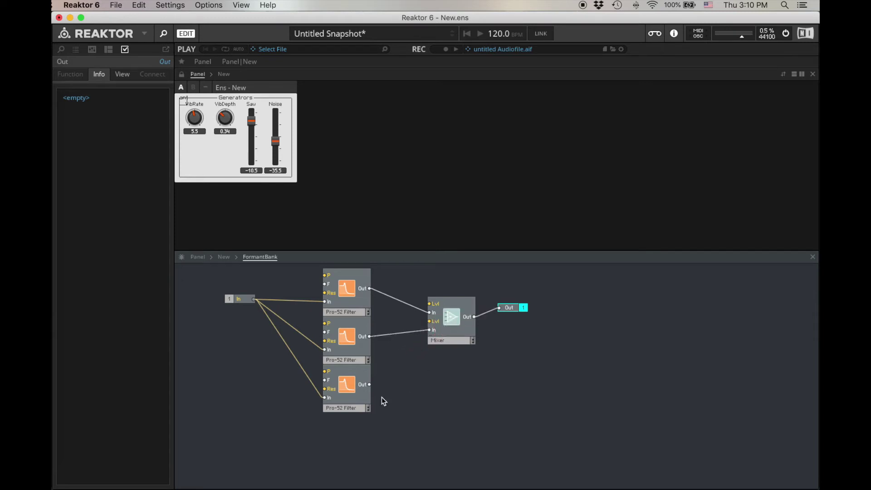
left_click_drag(369, 384, 429, 348)
left_click_drag(521, 312, 514, 329)
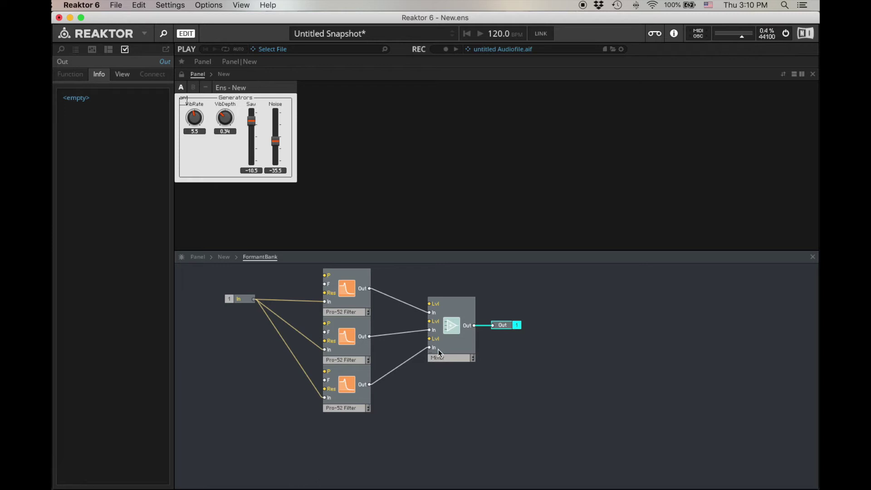
left_click_drag(545, 381, 512, 305)
left_click(473, 388)
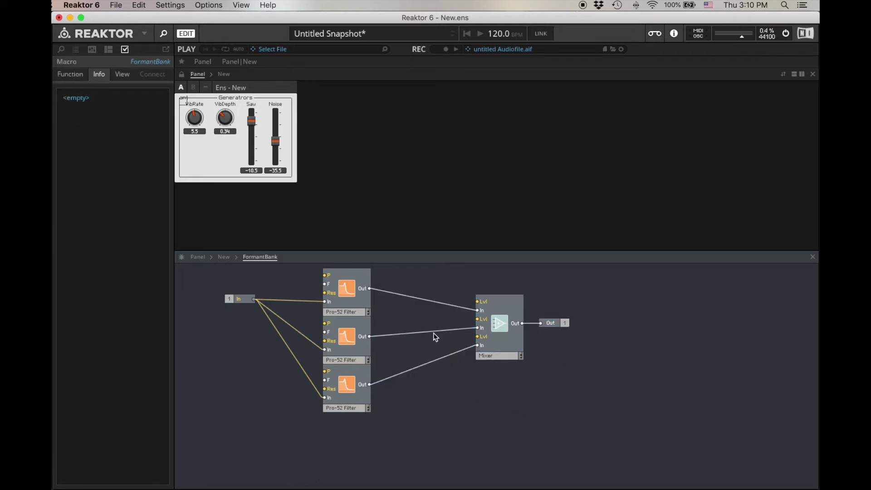
right_click(485, 306)
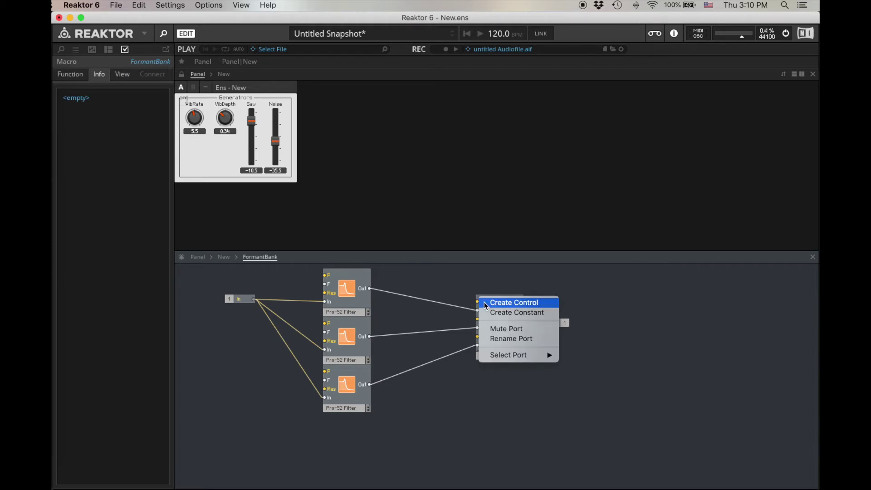
- Add a constant to each of the Mixer's three level inputs
left_click(504, 312)
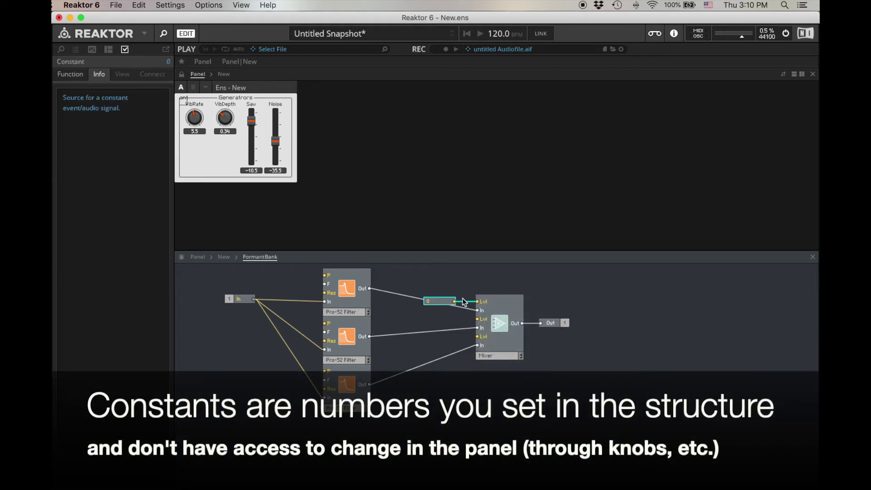
right_click(481, 320)
left_click(492, 327)
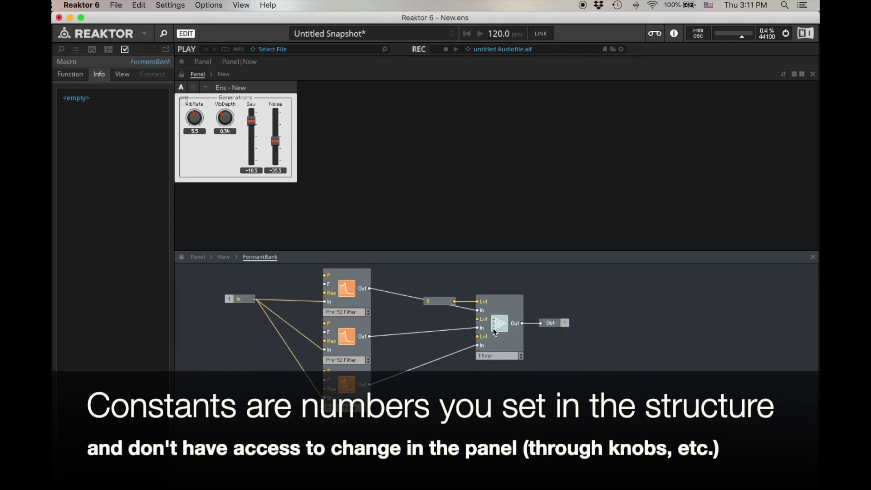
right_click(482, 339)
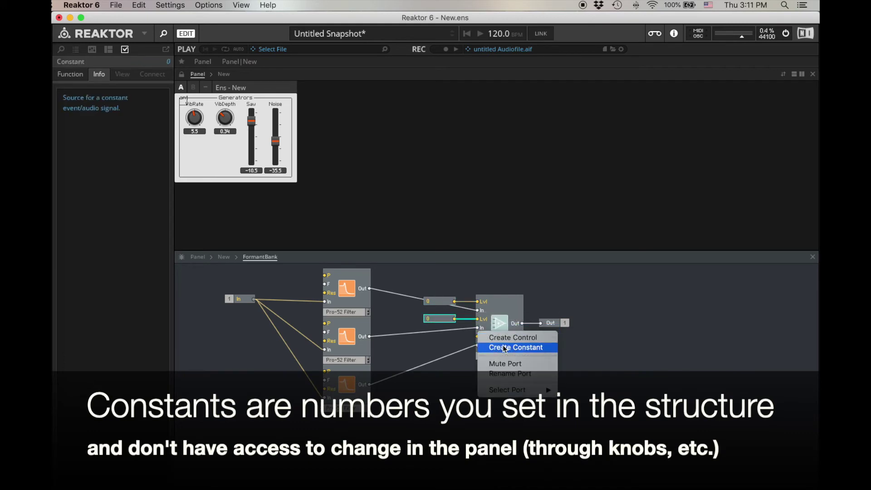
left_click(504, 348)
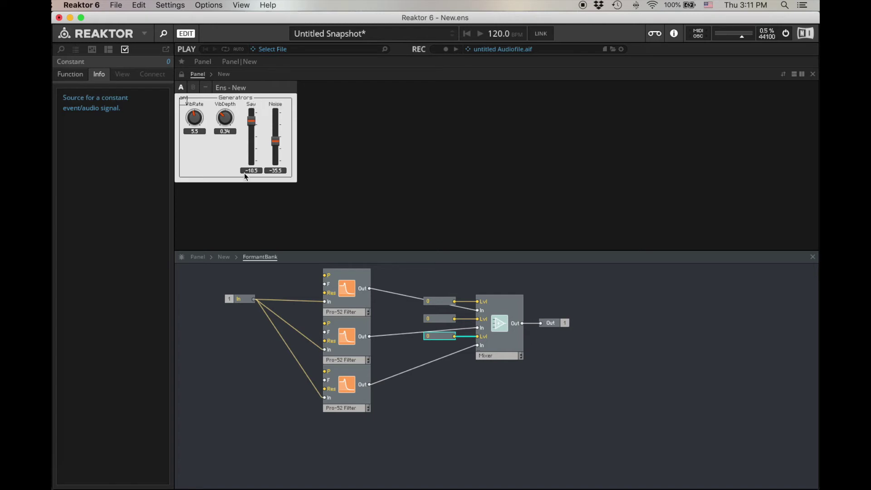
- Set each of the level constants to -3
left_click(435, 301)
left_click(435, 301)
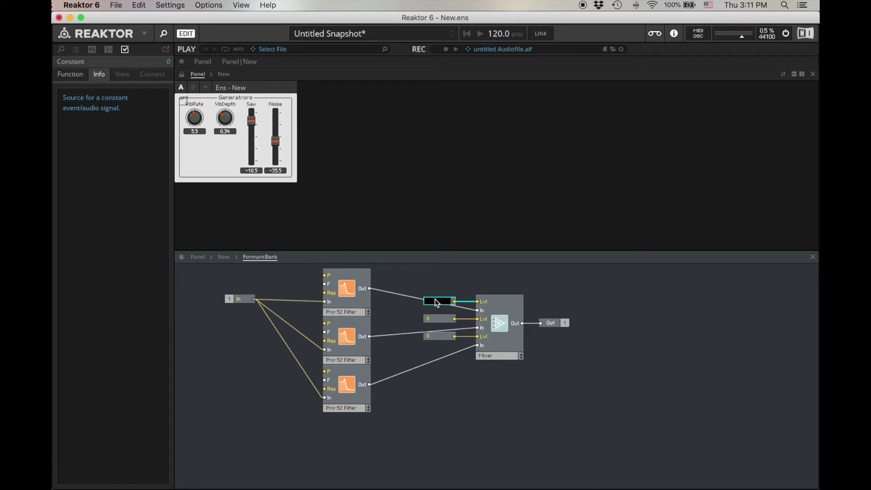
left_click(447, 343)
left_click(440, 334)
double_click(439, 338)
type("-3")
left_click(481, 411)
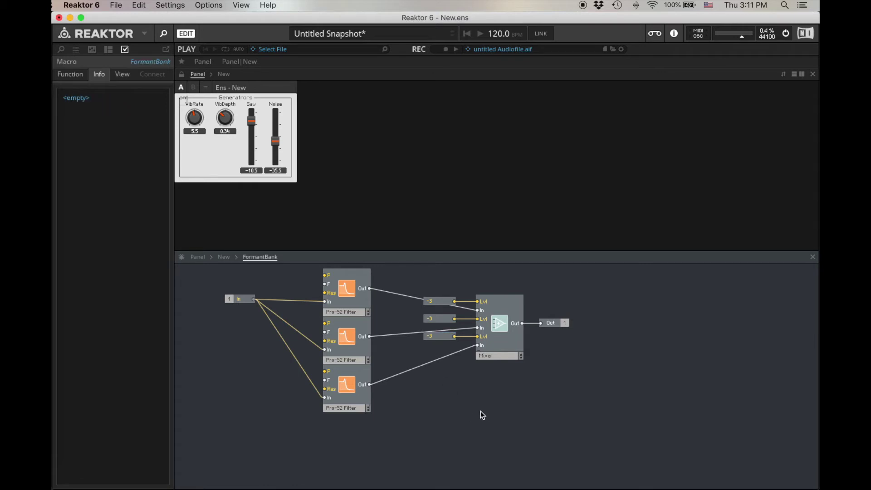
- Create a cutoff control on each Pro-52 Filter's F input
right_click(328, 286)
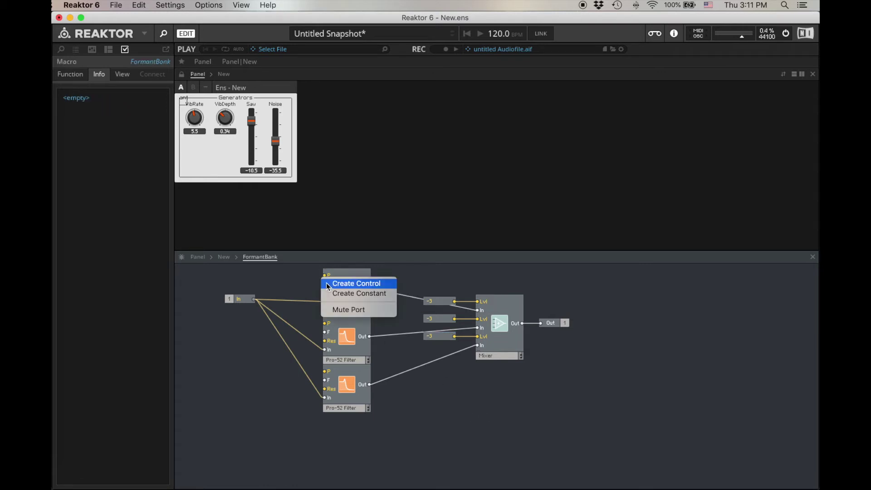
left_click(326, 283)
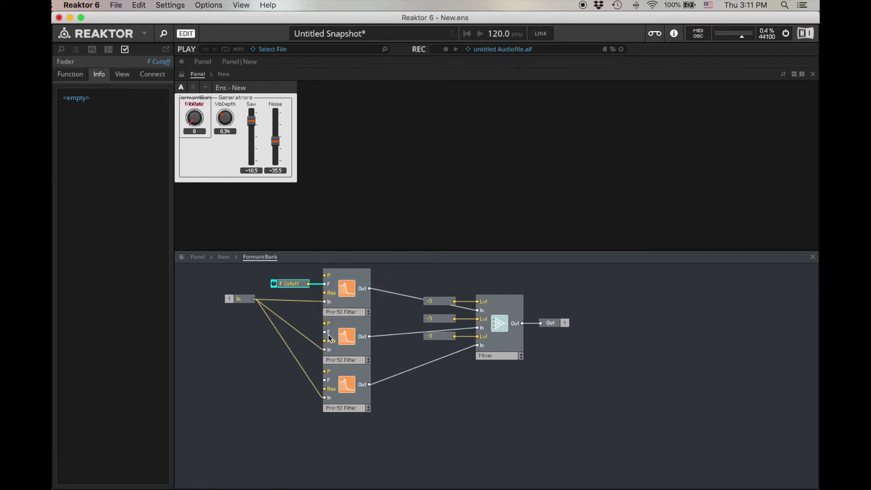
right_click(328, 333)
left_click(334, 335)
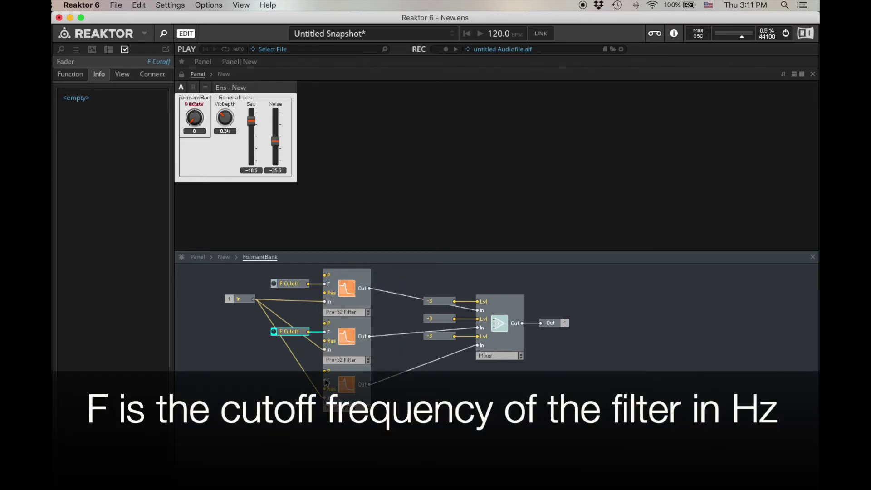
right_click(326, 380)
left_click(333, 379)
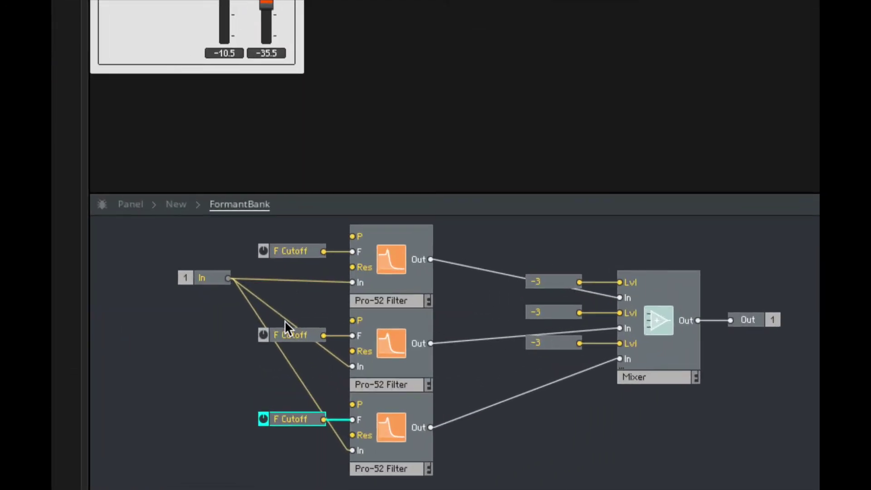
- Rename the three cutoff controls Formant1, Formant2 and Formant3
double_click(291, 249)
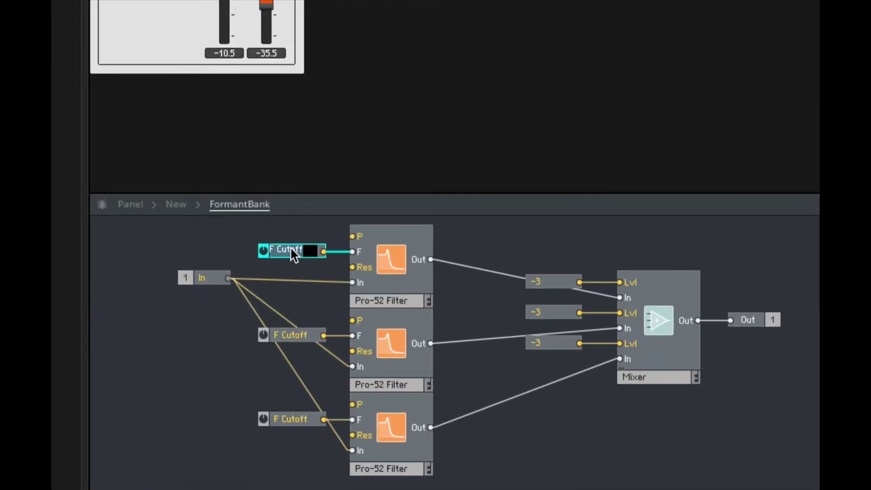
type("Forma")
key("BackSpace")
key("BackSpace")
key("BackSpace")
type("rmant1")
double_click(294, 334)
type("Forma")
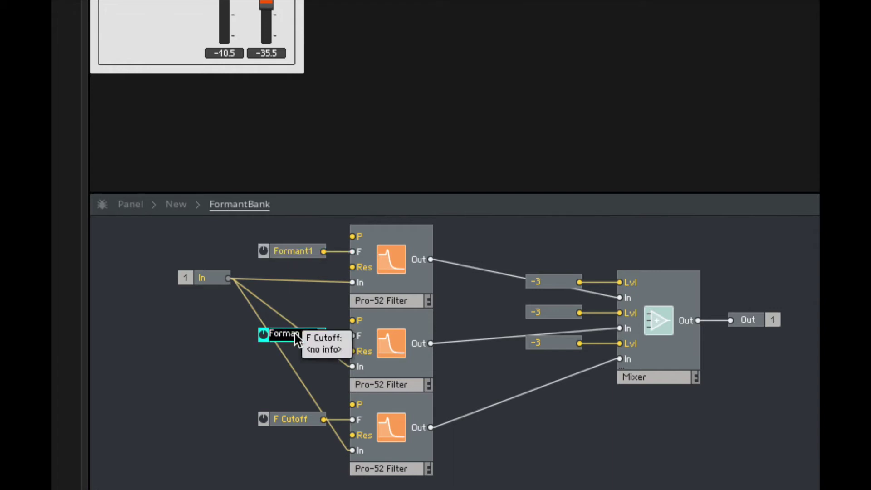
type("nt2")
key("BackSpace")
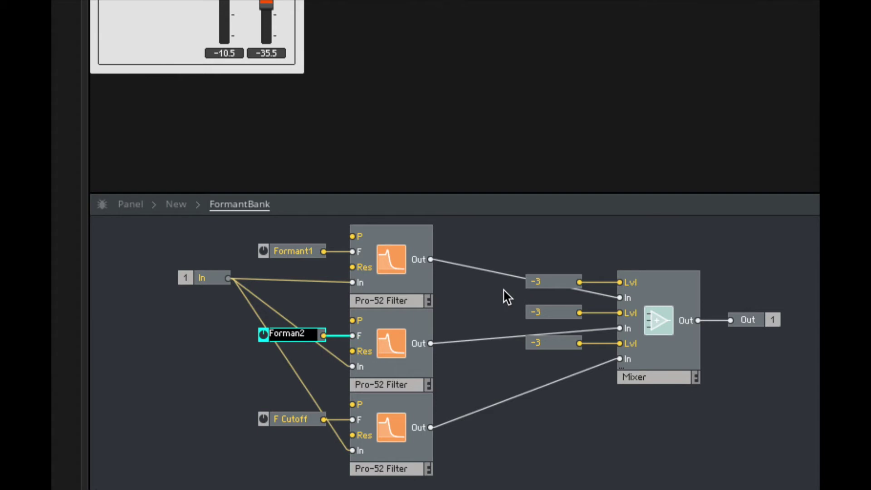
type("2")
double_click(287, 417)
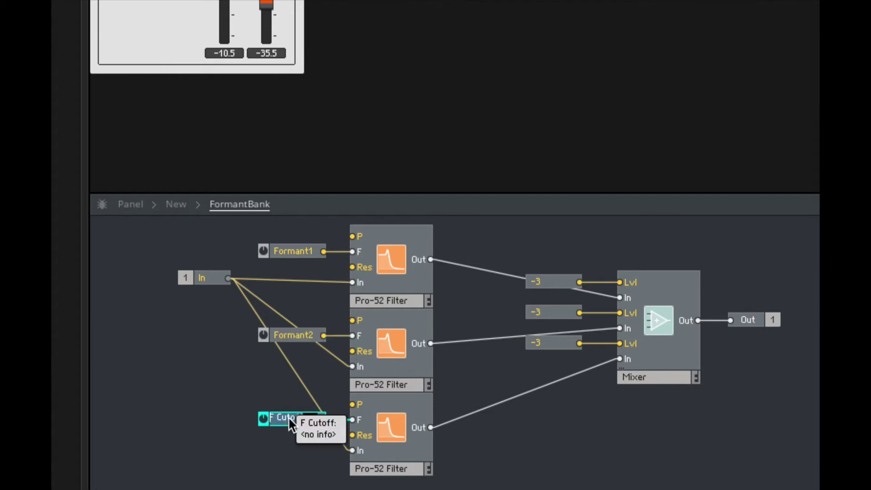
type("Formant")
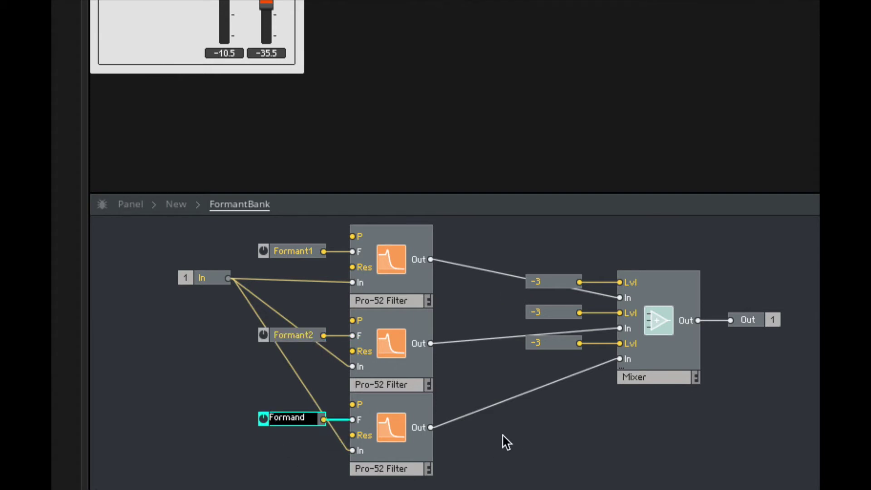
type("3")
key("Return")
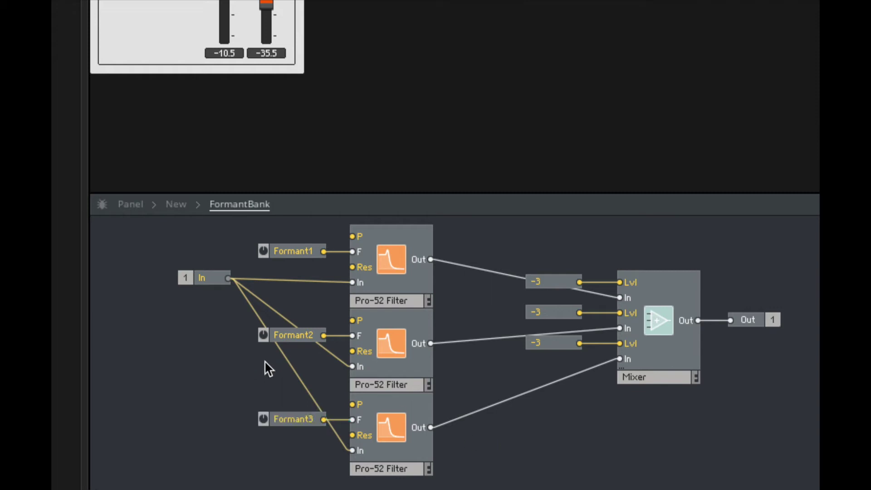
- Feed all three filters' resonance inputs from a single 0.95 constant
right_click(358, 266)
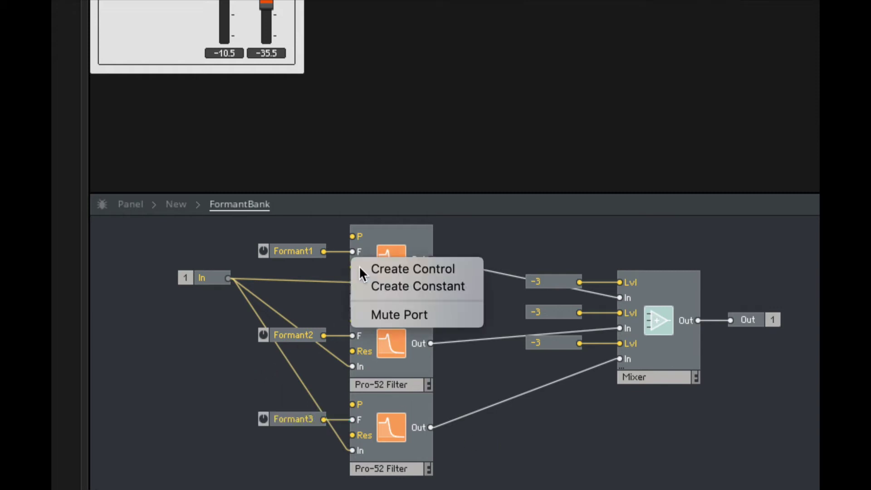
left_click(380, 285)
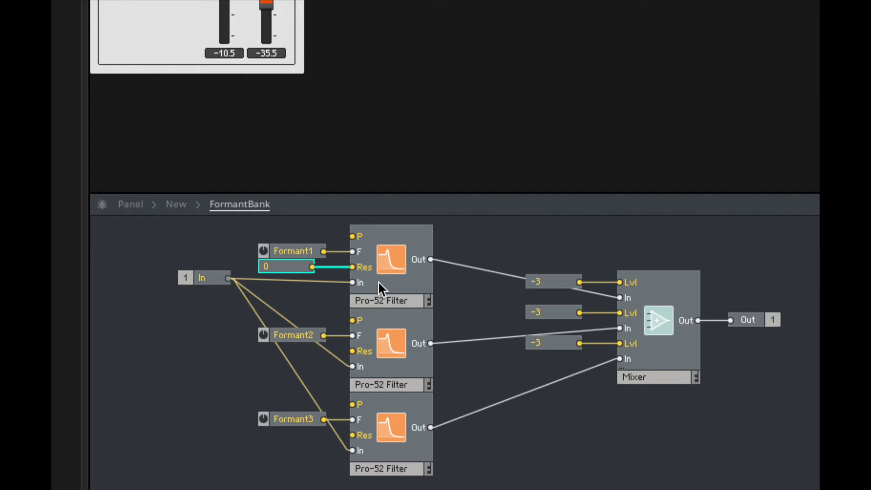
double_click(276, 266)
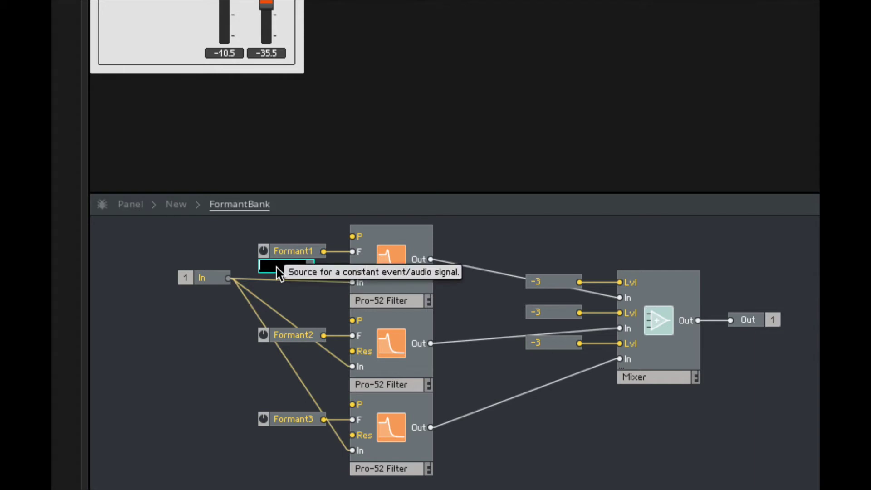
type("0.95")
key("Return")
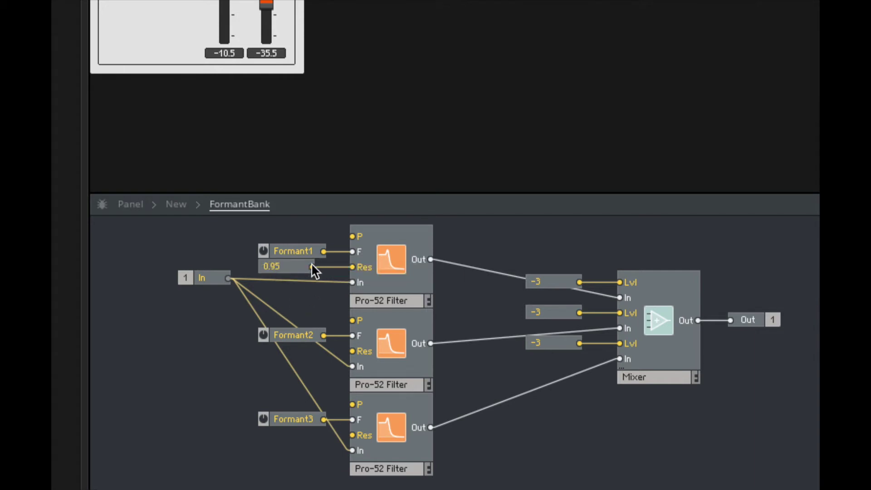
left_click_drag(312, 266, 356, 350)
left_click_drag(316, 284, 353, 434)
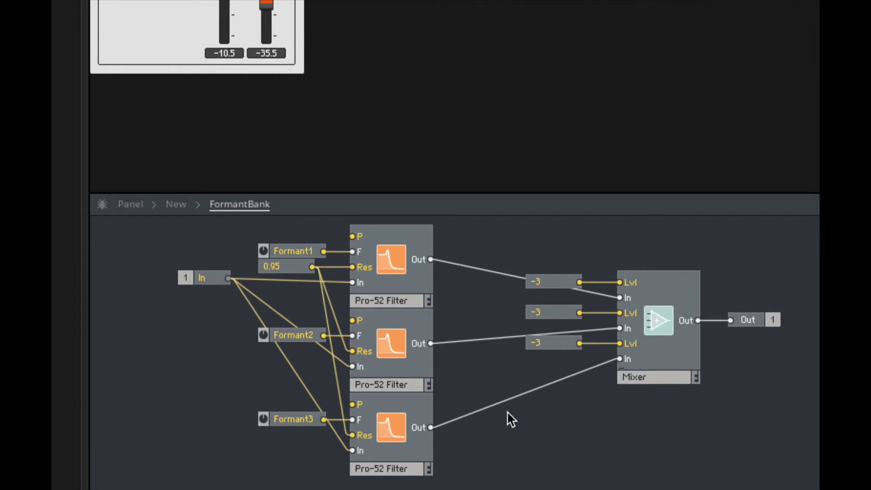
left_click_drag(282, 265, 290, 270)
- Wire one -3 constant to all three Mixer level inputs and delete the redundant two
left_click_drag(567, 280, 610, 312)
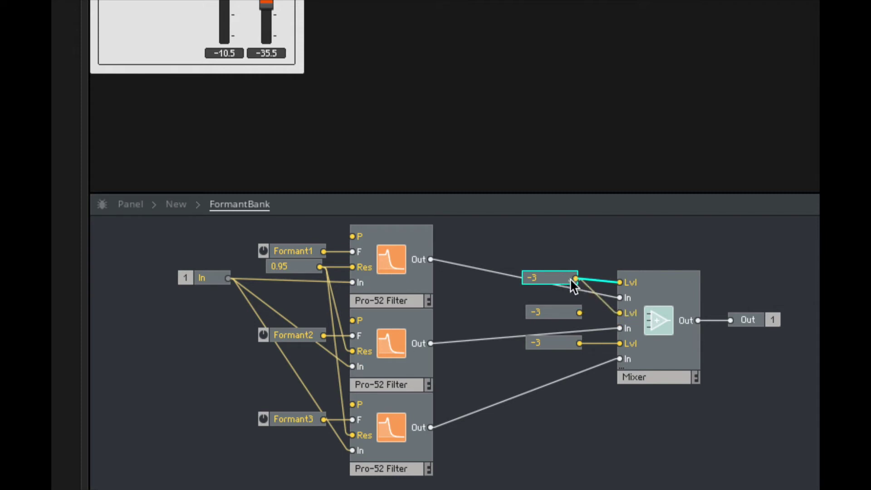
left_click_drag(574, 278, 621, 344)
left_click_drag(549, 369, 548, 311)
key("Delete")
left_click_drag(291, 266, 294, 297)
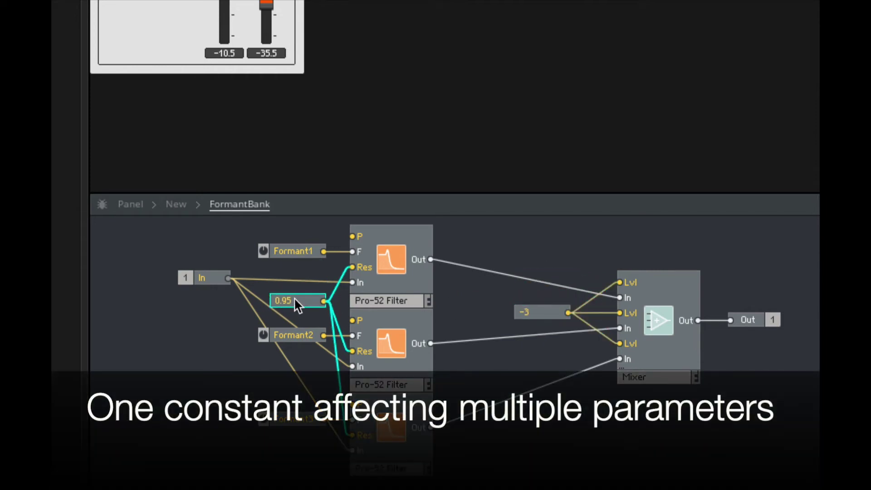
- In the parent structure, insert FormantBank between Generatrors and the next module
double_click(514, 240)
left_click_drag(241, 259, 284, 332)
left_click_drag(362, 332, 413, 263)
left_click_drag(301, 359, 306, 285)
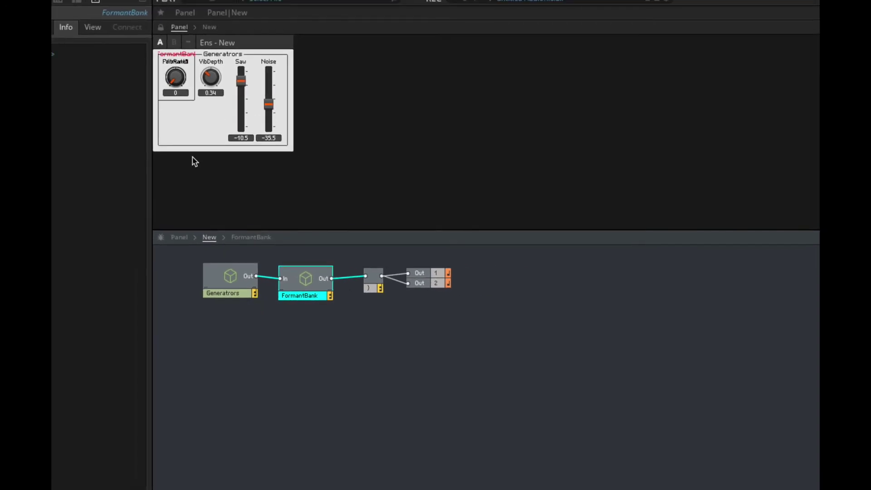
- Place FormantBank's knobs right of Generatrors and line Formant1 up with the others
left_click(161, 30)
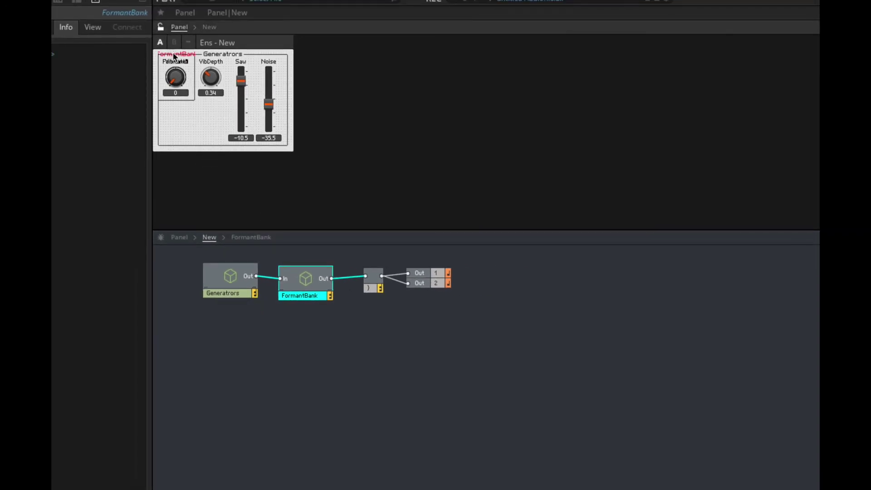
left_click_drag(177, 54, 399, 83)
left_click_drag(341, 91, 371, 90)
key("ctrl+e")
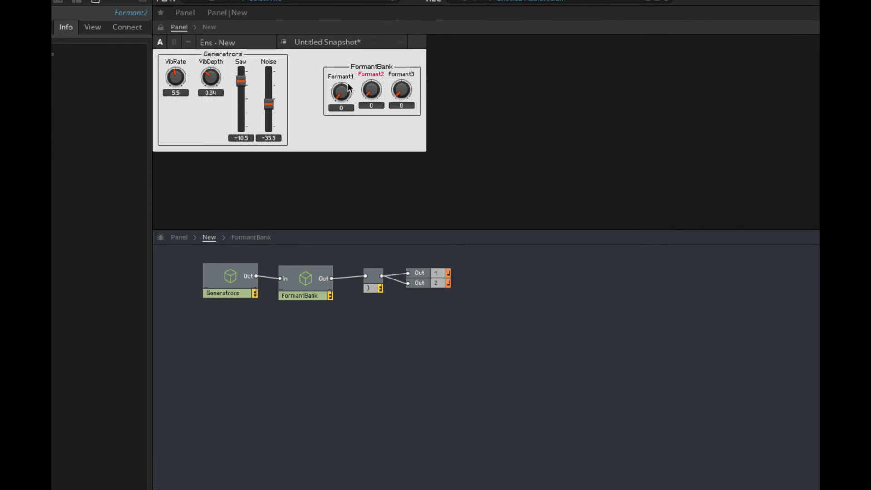
left_click(160, 28)
left_click(339, 78)
key("ctrl+z")
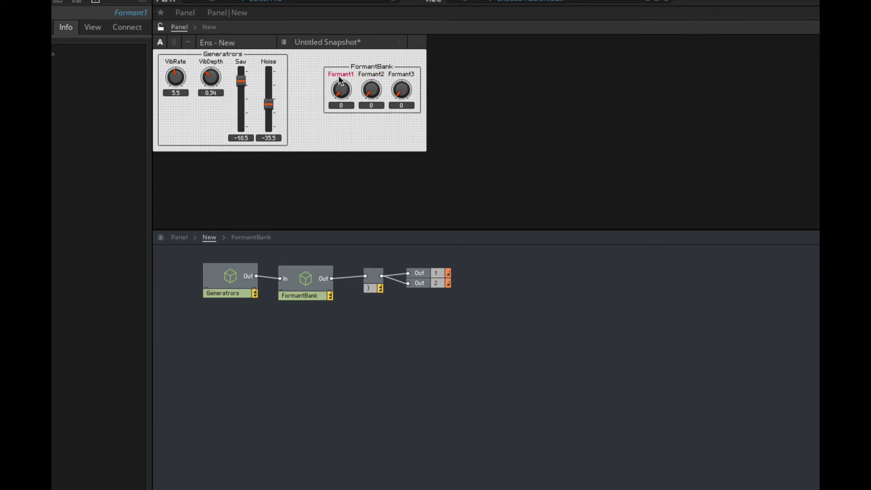
left_click(160, 27)
- Set Formant1 to 1750, Formant2 to 2800 and Formant3 to 3050
left_click_drag(344, 97, 375, 64)
left_click_drag(402, 100, 396, 51)
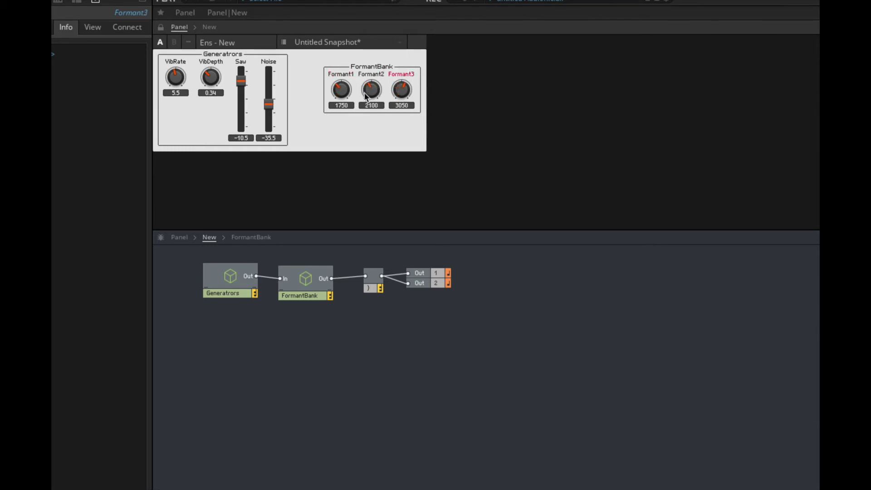
left_click_drag(367, 96, 370, 86)
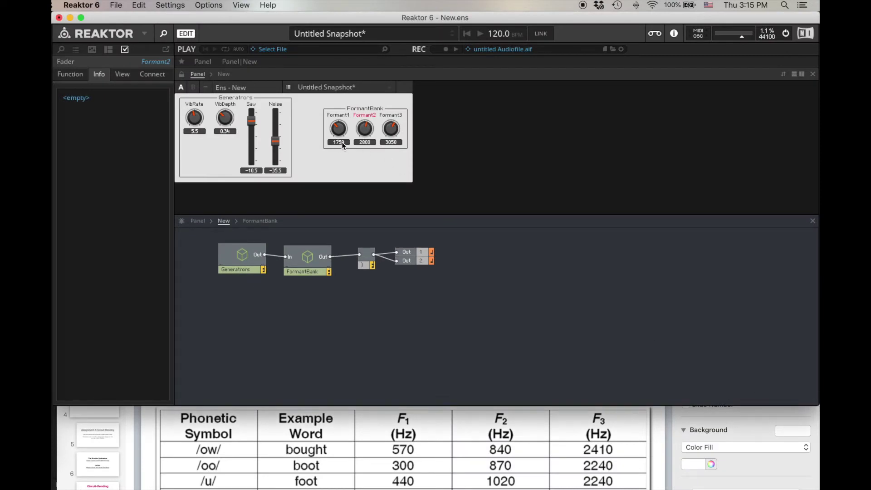
left_click(345, 154)
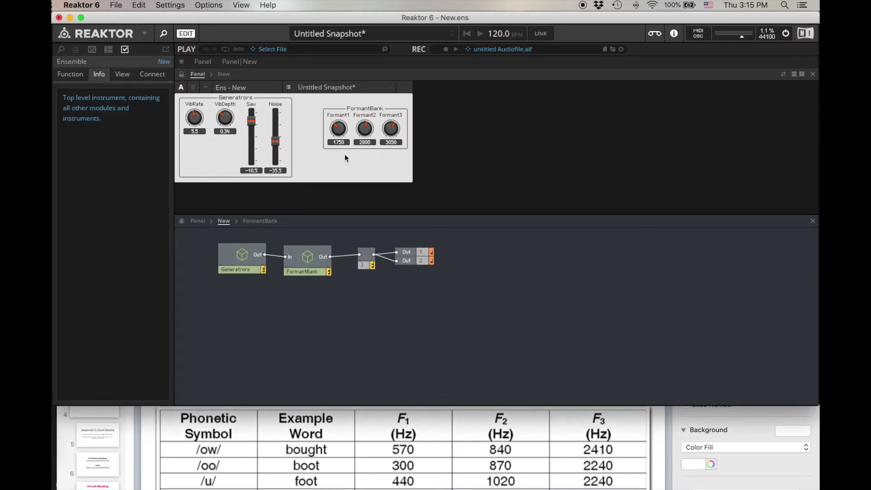
- Show Formant1's range settings and consult the vowel formant table
left_click(342, 123)
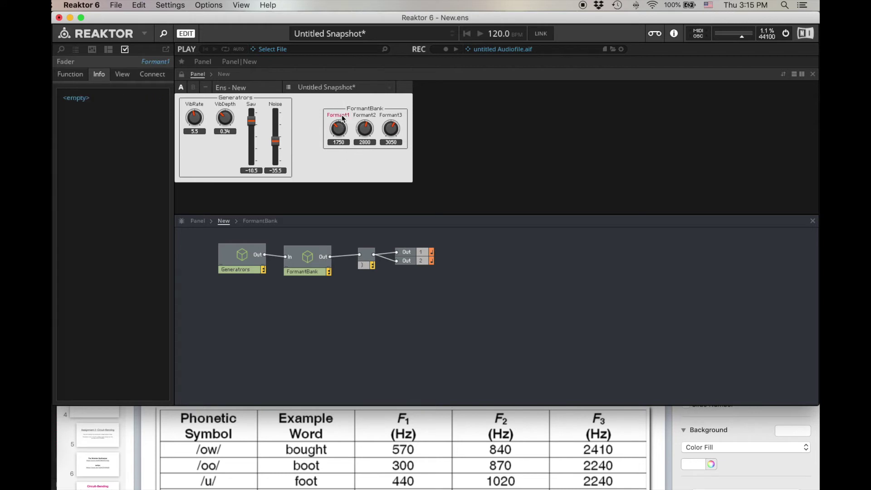
left_click(72, 75)
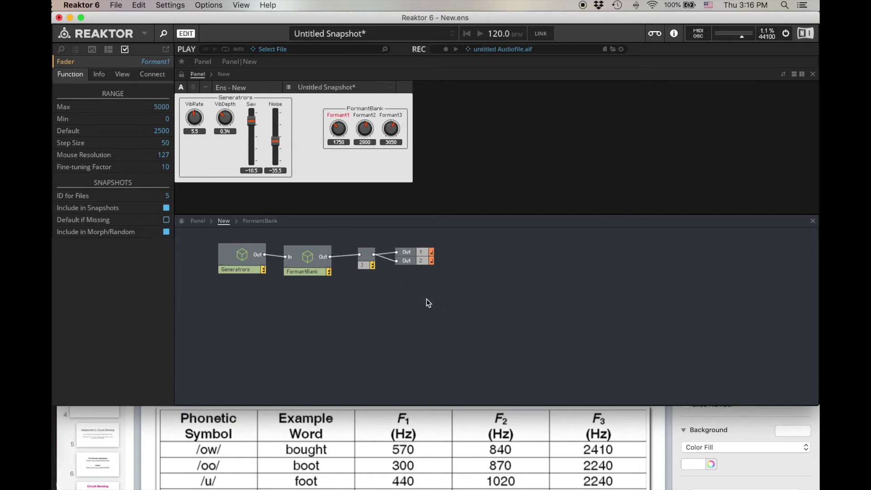
left_click(673, 458)
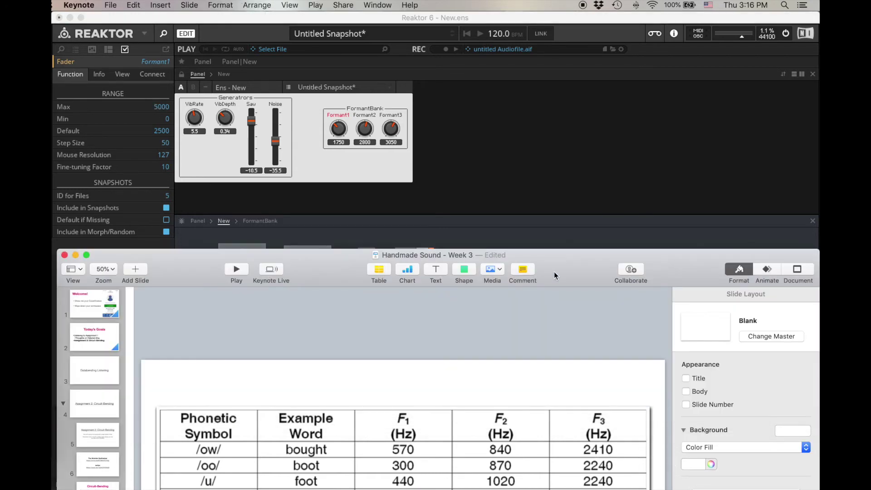
left_click_drag(554, 272, 558, 158)
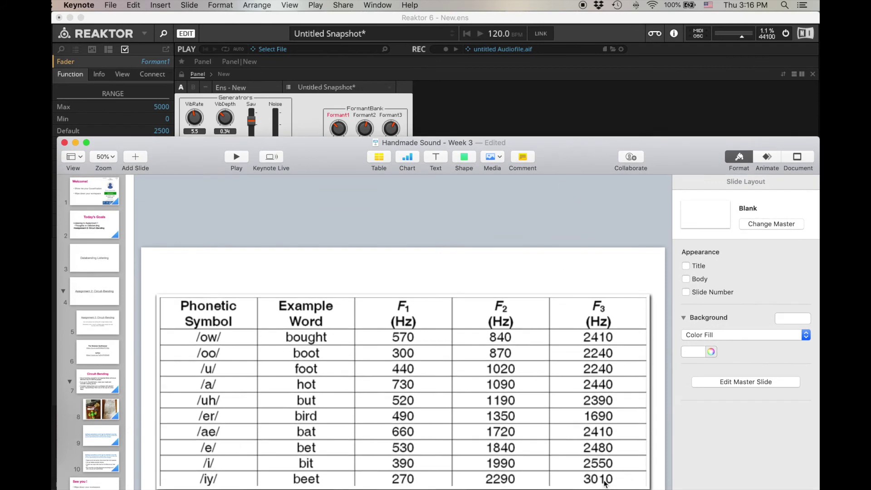
left_click_drag(569, 154, 562, 310)
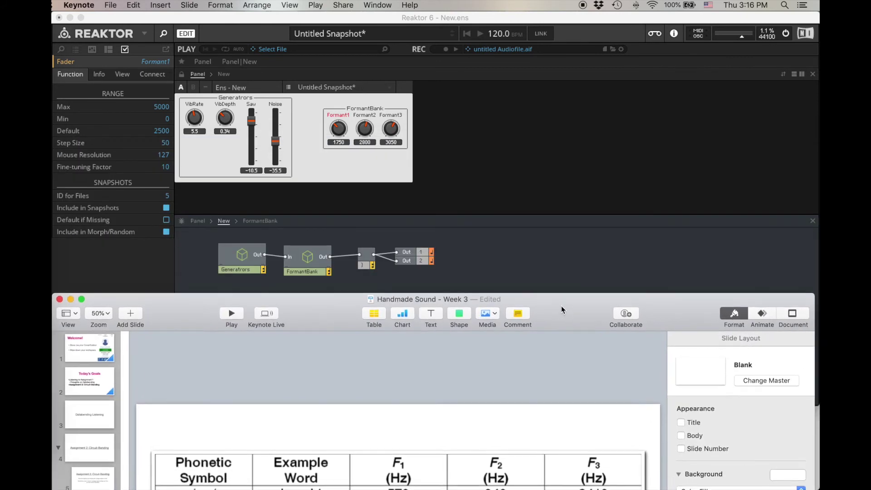
- Set the Max value of Formant1, Formant2 and Formant3, giving Formant3 a maximum of 3010
double_click(161, 108)
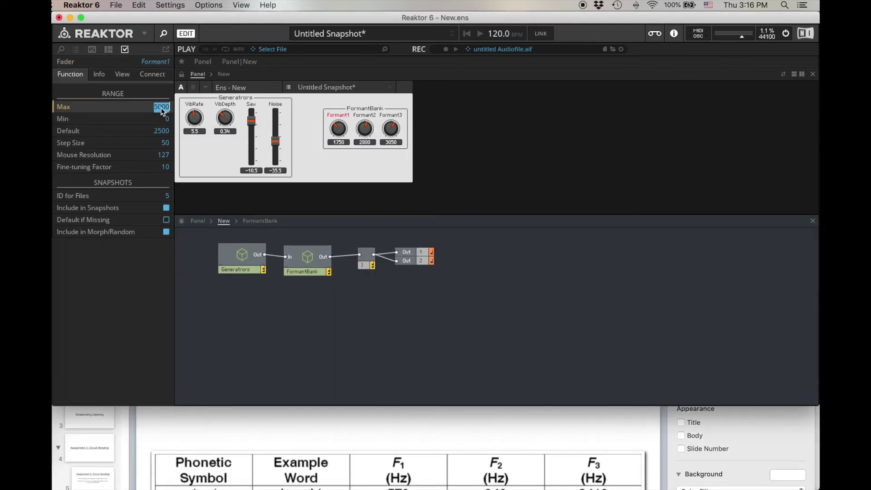
key("Return")
left_click(362, 116)
double_click(162, 108)
type("3000")
key("Return")
left_click(390, 114)
double_click(156, 108)
type("3010")
key("Return")
- Set the step size to 10 for Formant3, Formant1 and Formant2
double_click(166, 143)
type("10")
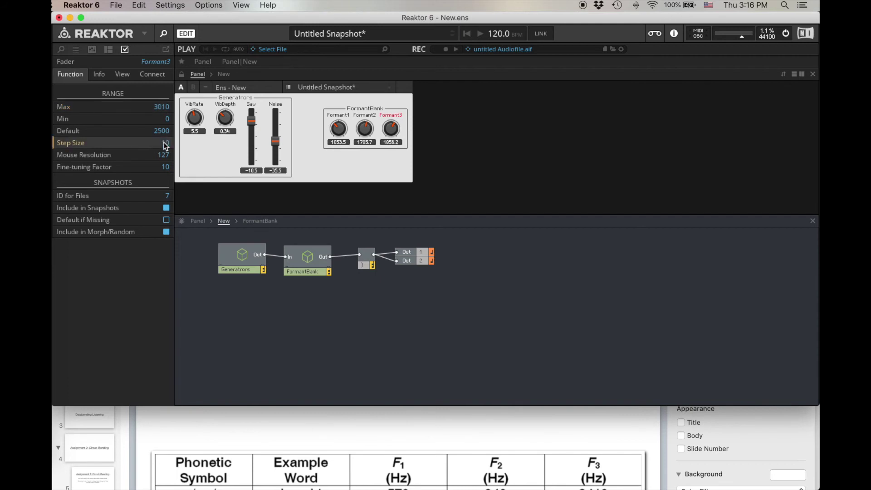
key("Return")
left_click(336, 119)
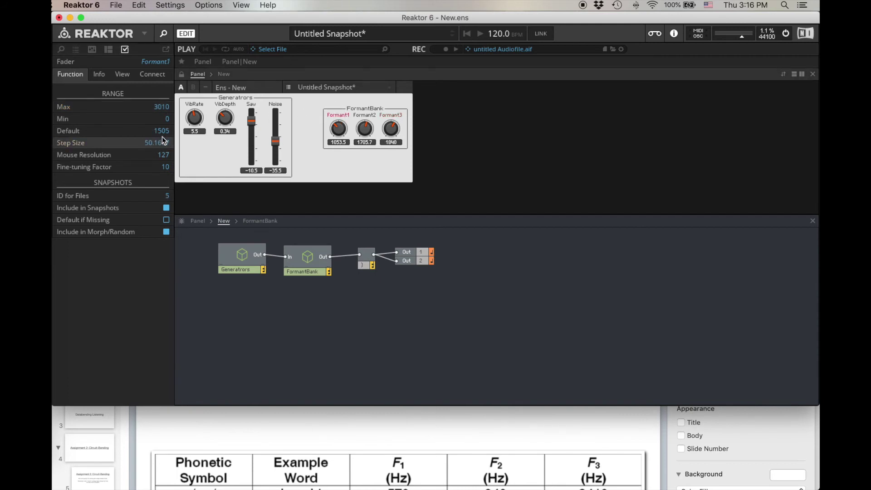
double_click(163, 143)
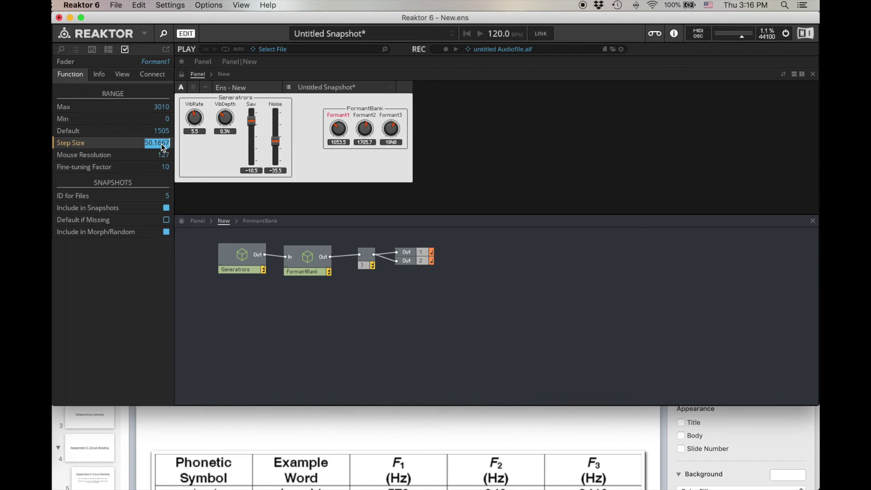
key("Return")
left_click(368, 119)
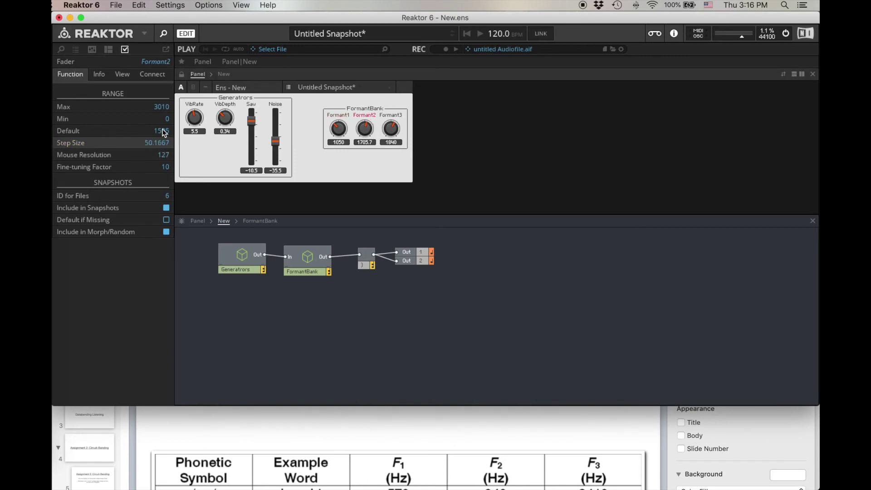
double_click(163, 143)
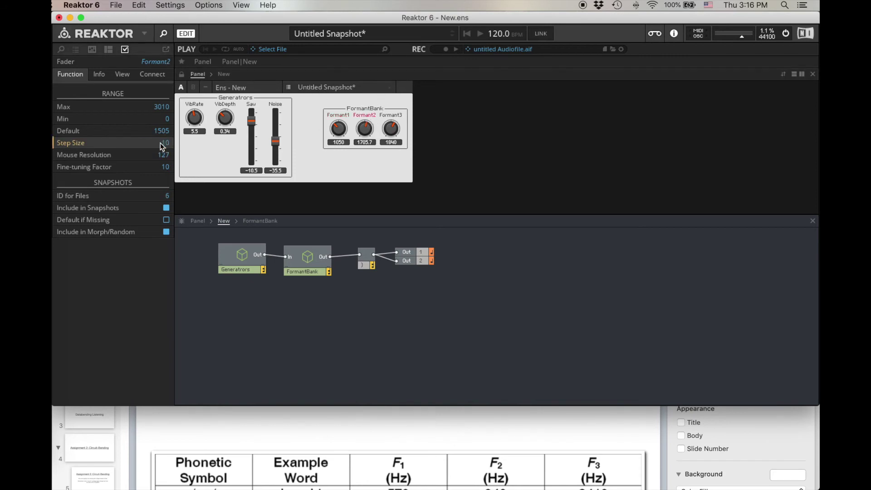
key("Return")
- Review the formant table slideshow, then return to Reaktor
left_click(578, 418)
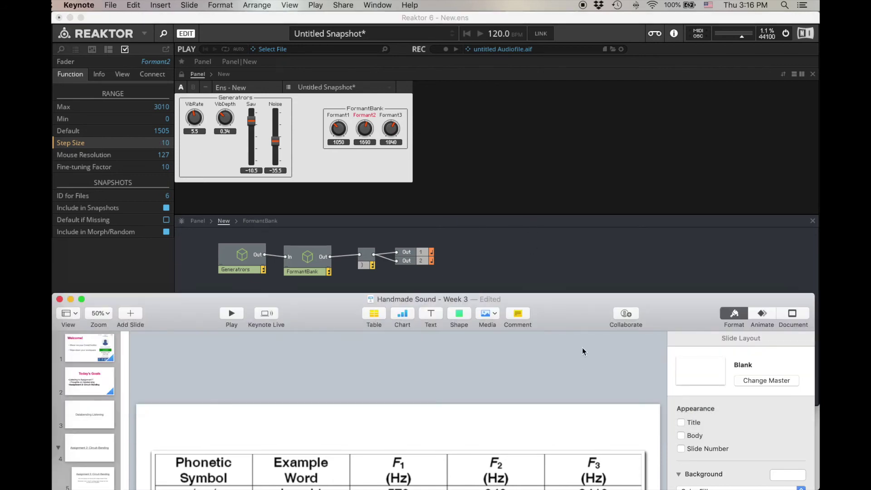
left_click_drag(580, 312, 570, 268)
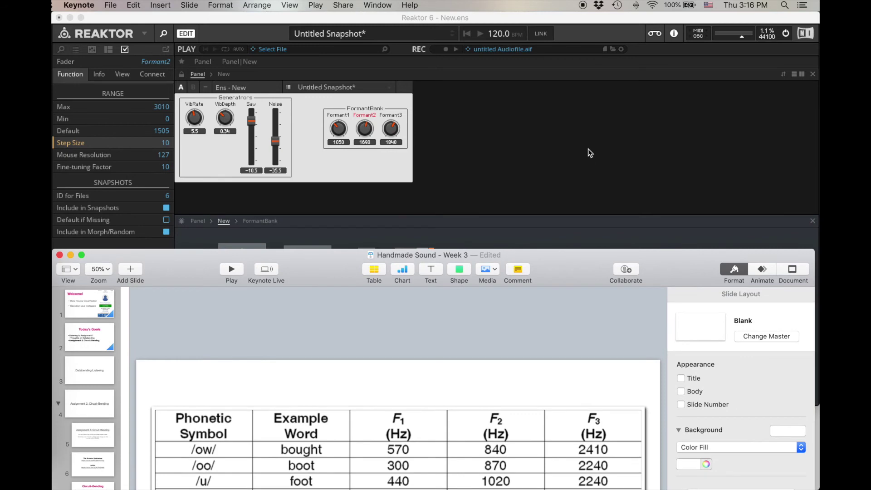
left_click(373, 149)
- Drag Formant1 down to 570, set Formant2 to 840, and enter 2410 for Formant3
left_click(337, 145)
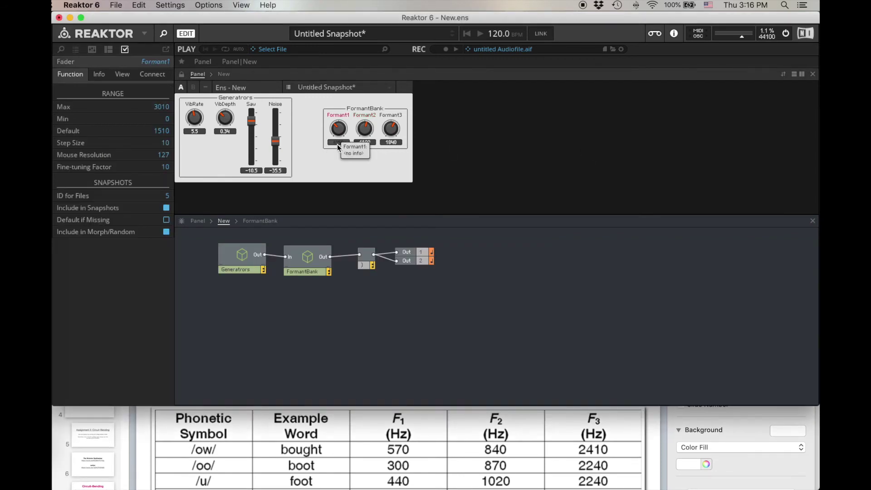
left_click_drag(336, 144, 336, 168)
left_click(370, 145)
left_click(392, 146)
type("2410")
key("Return")
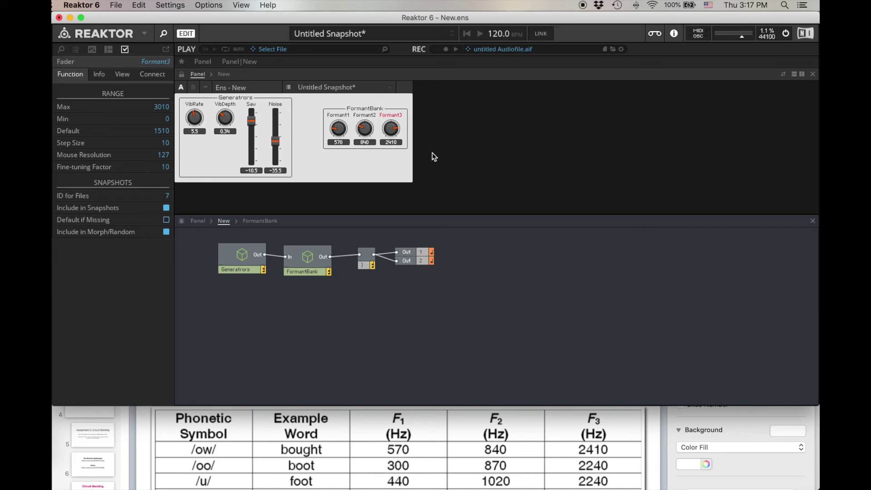
left_click(76, 50)
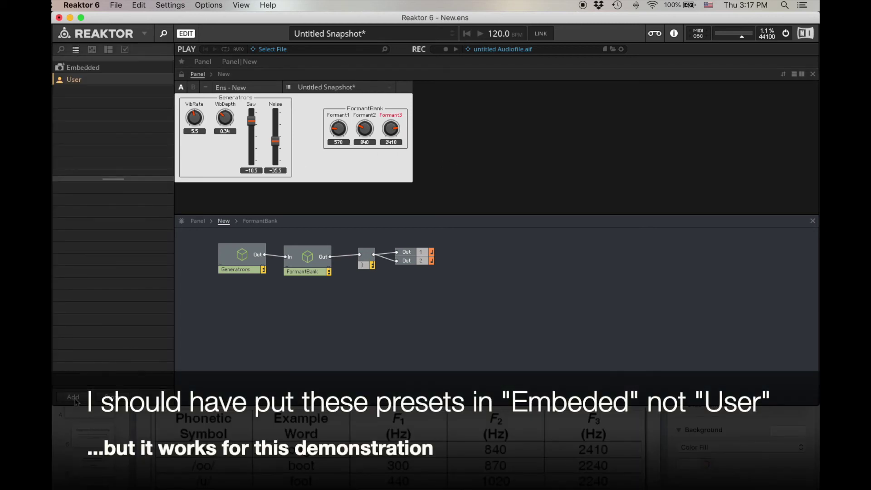
- Save the current formant settings as a new snapshot named 'ou'
left_click(74, 397)
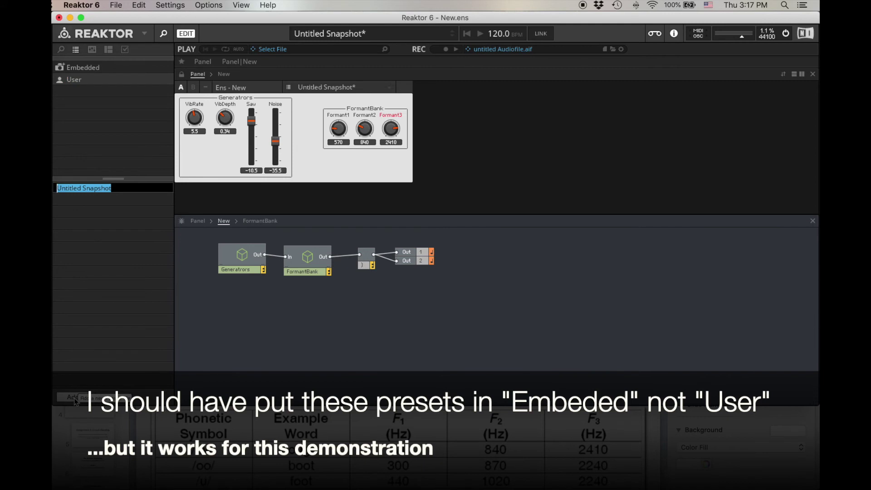
type("ou")
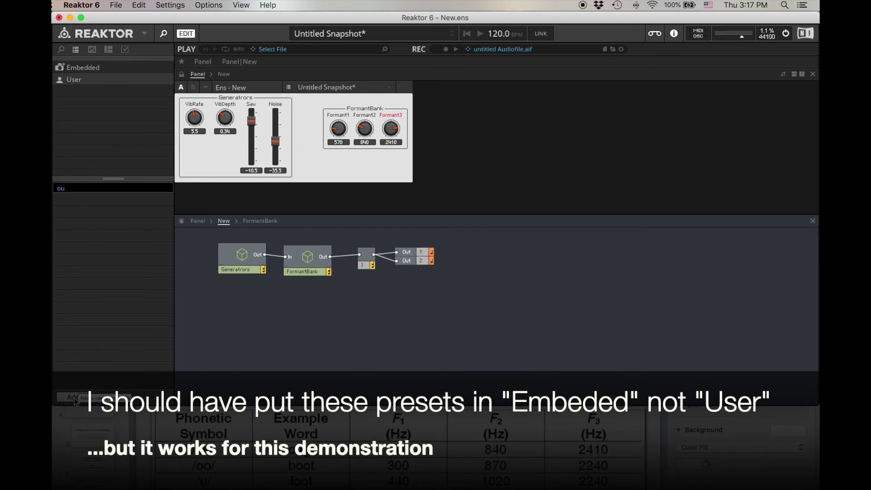
key("Return")
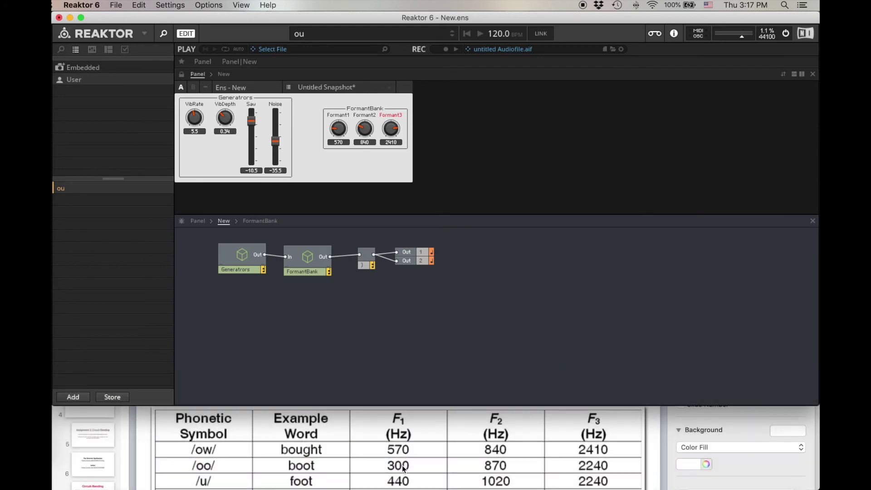
- Set Formant1, Formant2 and Formant3 to 300, 870 and 2240 for the oo vowel
left_click(345, 143)
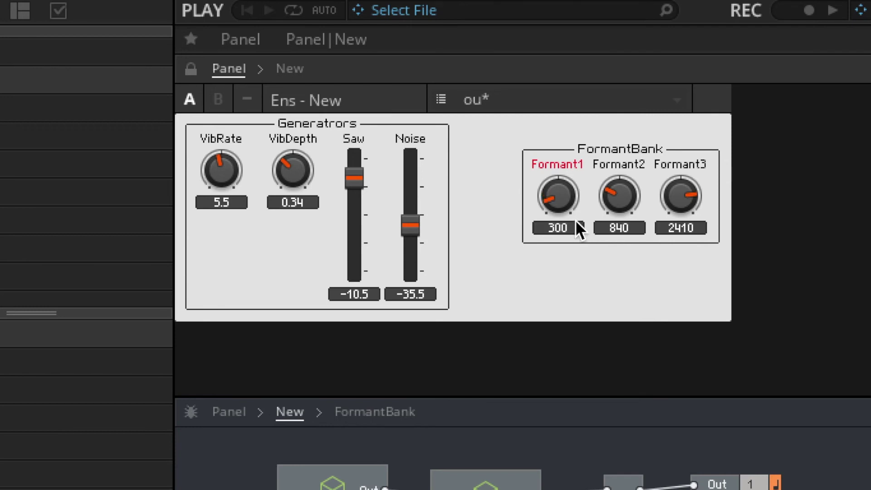
left_click(627, 226)
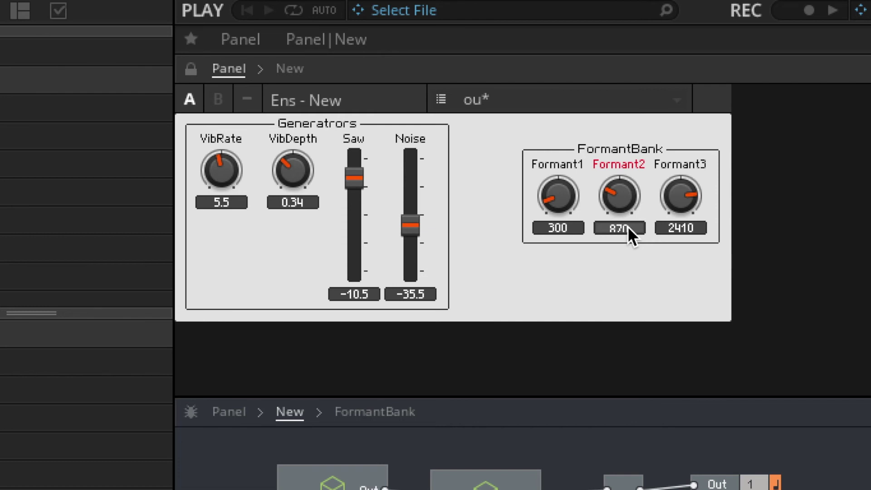
left_click(693, 231)
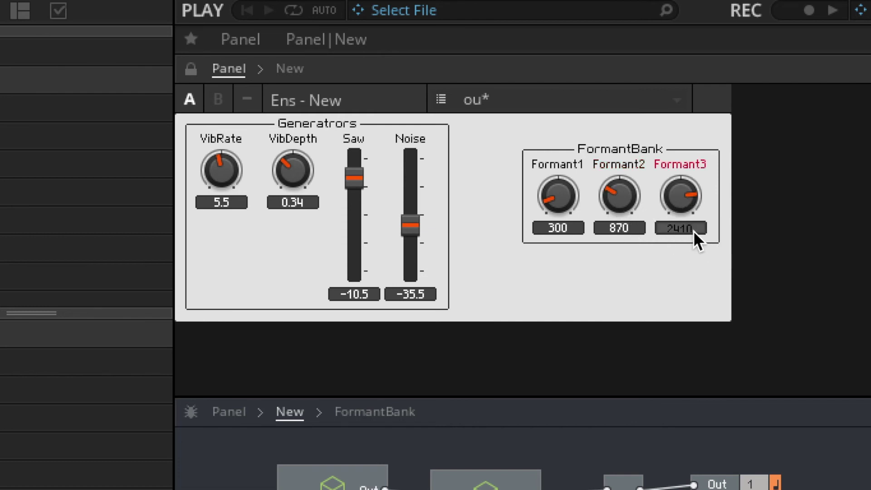
type("2240")
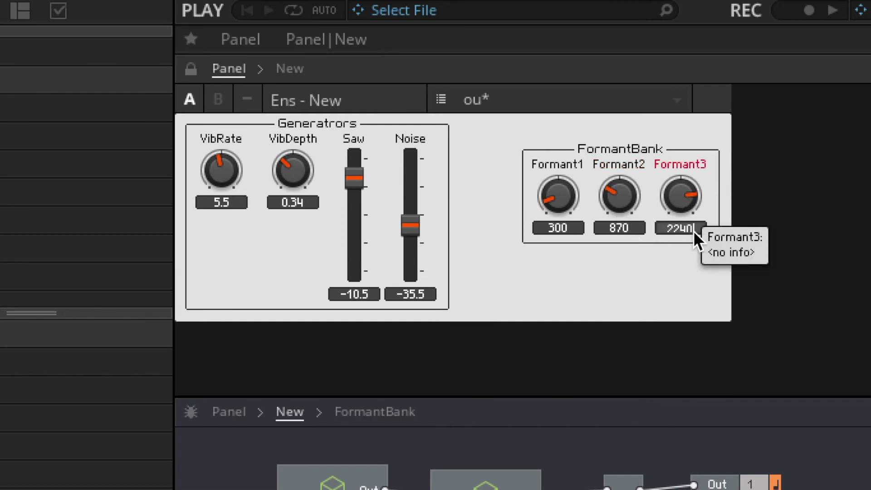
key("Return")
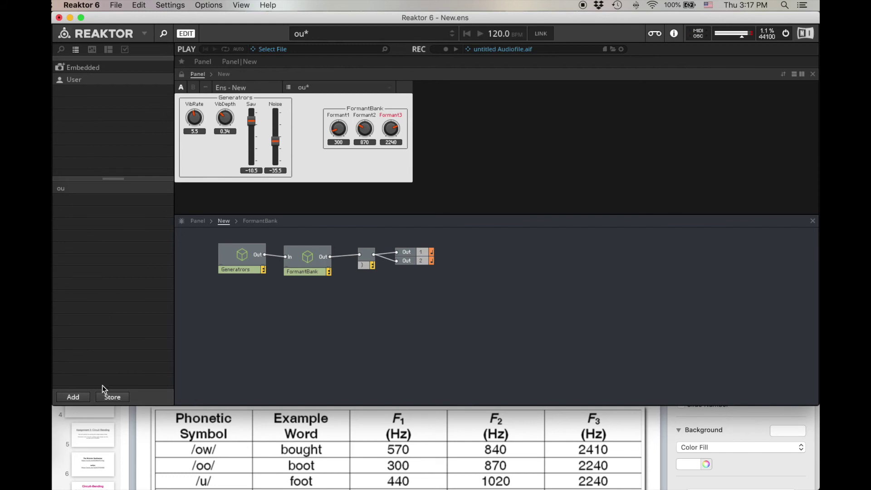
- Add a snapshot of the current settings named 'oo'
left_click(73, 396)
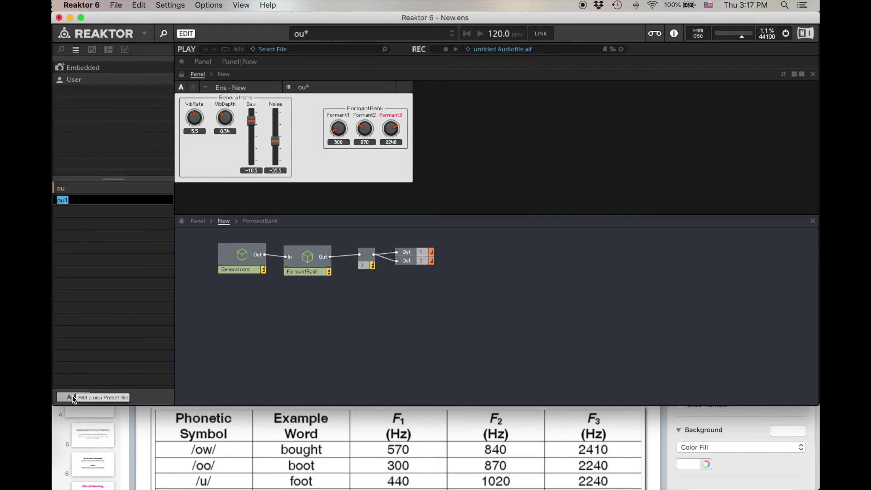
type("oo")
key("Return")
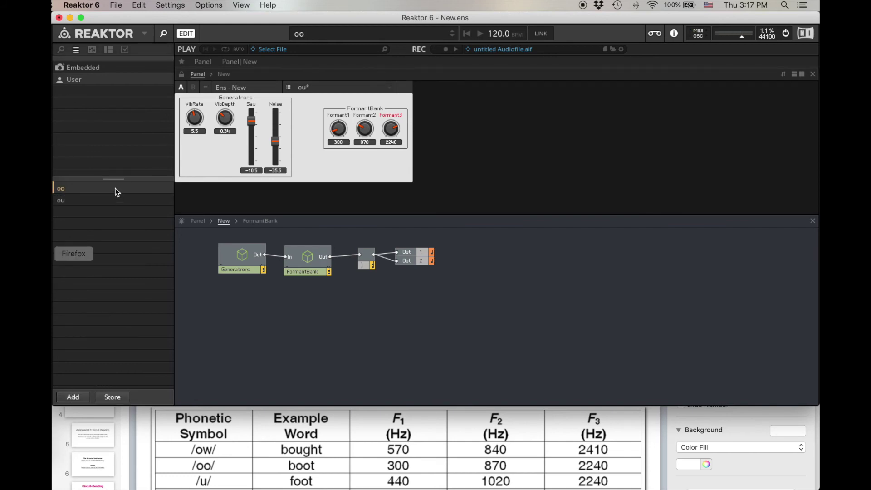
- Recall the ou, oo and ou snapshots to compare their stored formant values
left_click(83, 201)
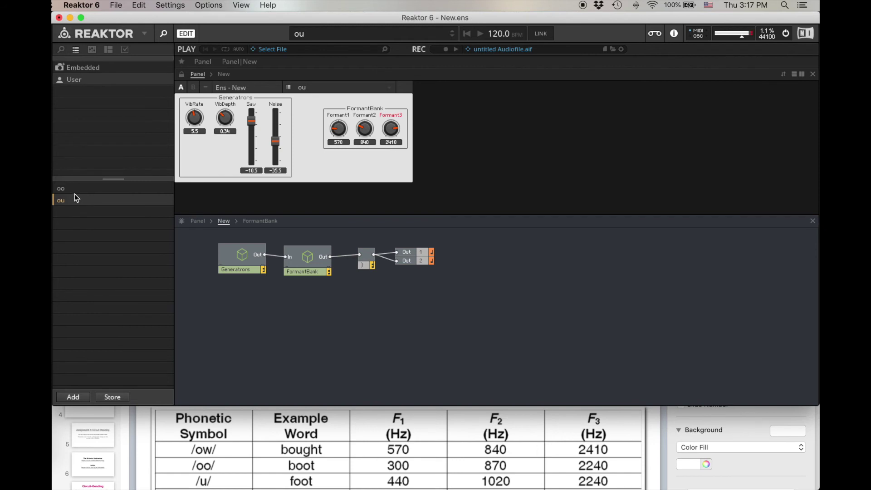
left_click(75, 190)
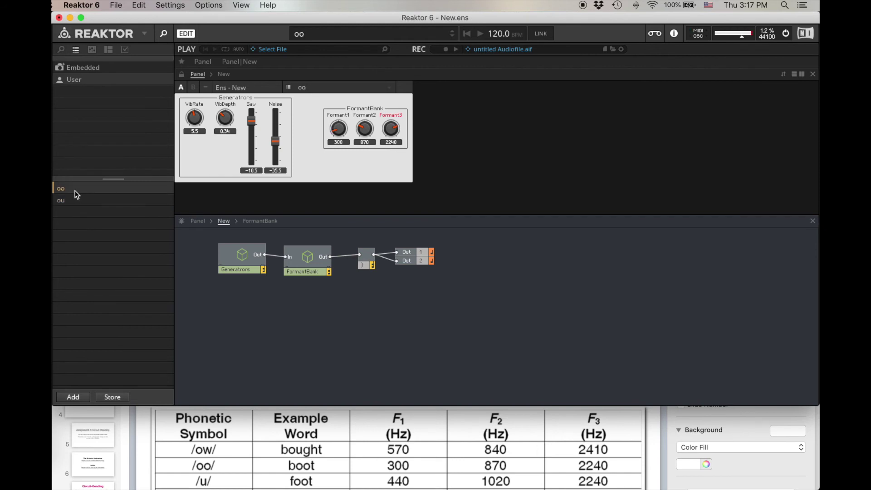
left_click(75, 199)
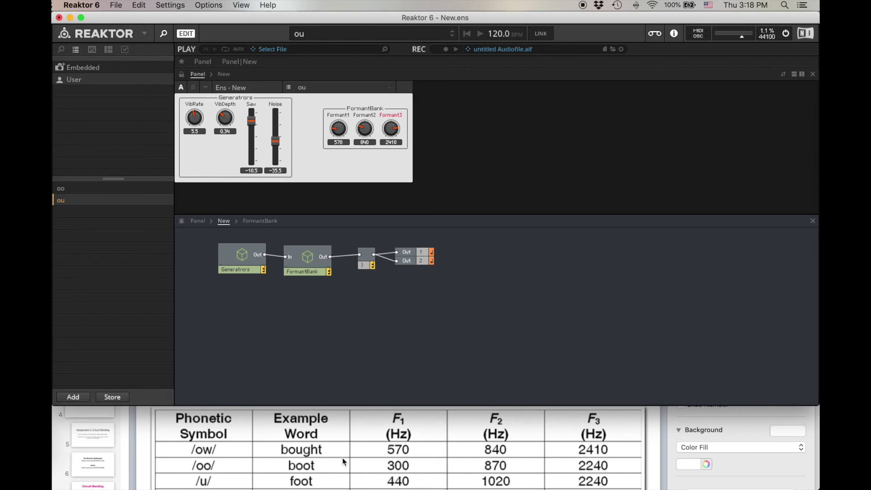
left_click(420, 437)
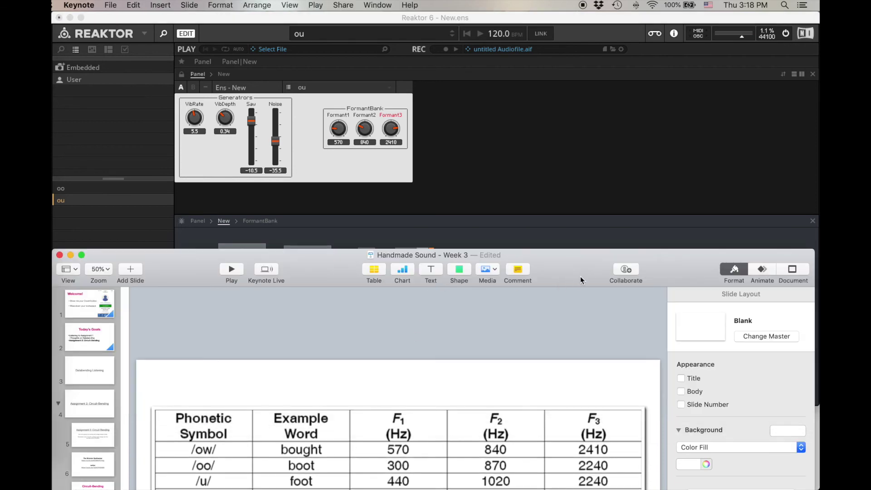
- Using the vowel table, set Formant1 to 660 and Formant2 to 1720, keeping Formant3 at 2410
left_click_drag(580, 280, 574, 215)
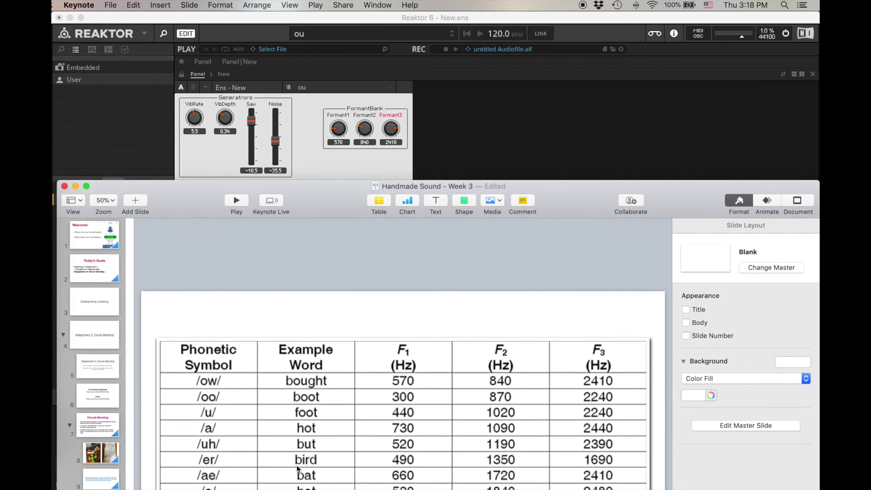
left_click(529, 120)
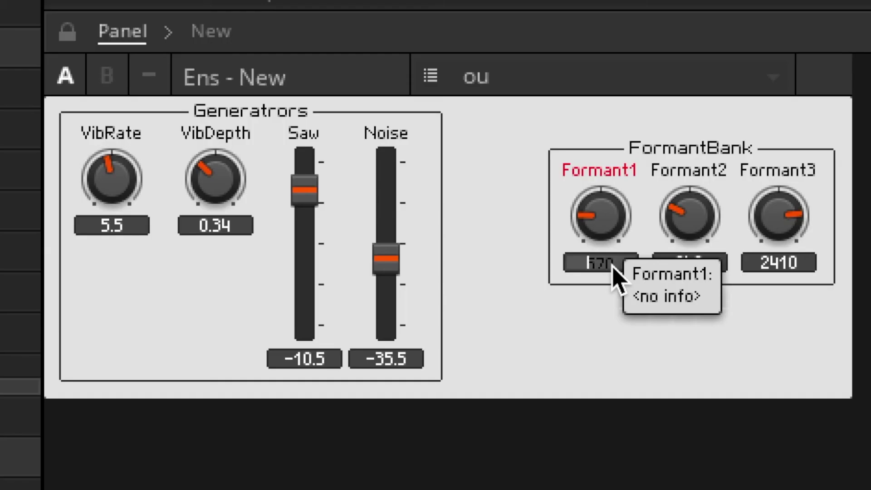
type("660")
key("Return")
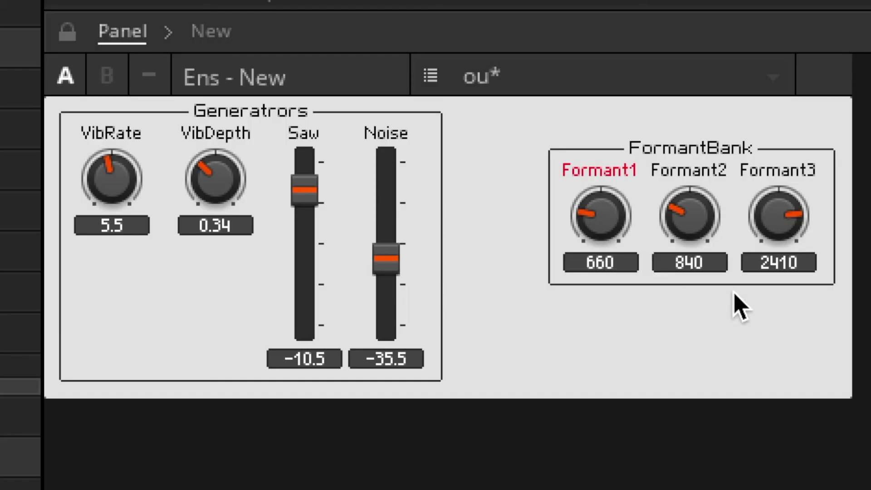
double_click(696, 268)
type("1720")
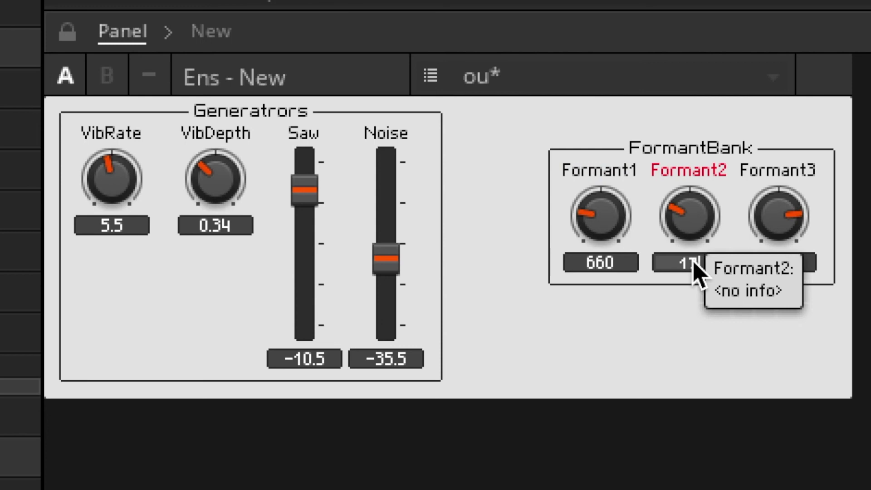
key("Return")
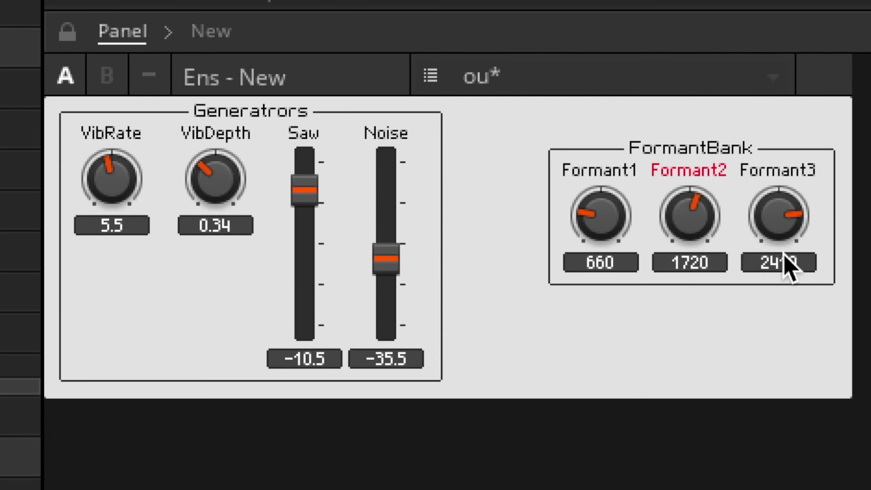
left_click(789, 267)
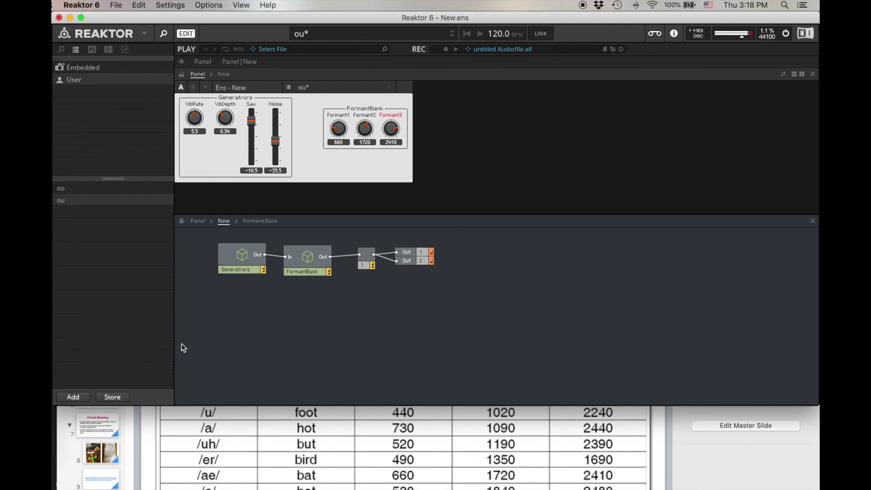
- Save these settings as a snapshot named 'a', then recall oo and ou to check
left_click(80, 397)
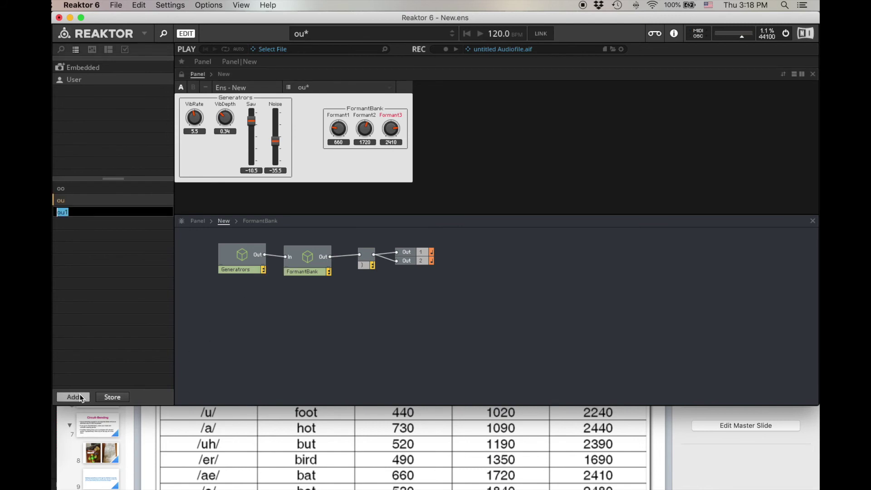
type("a")
key("Return")
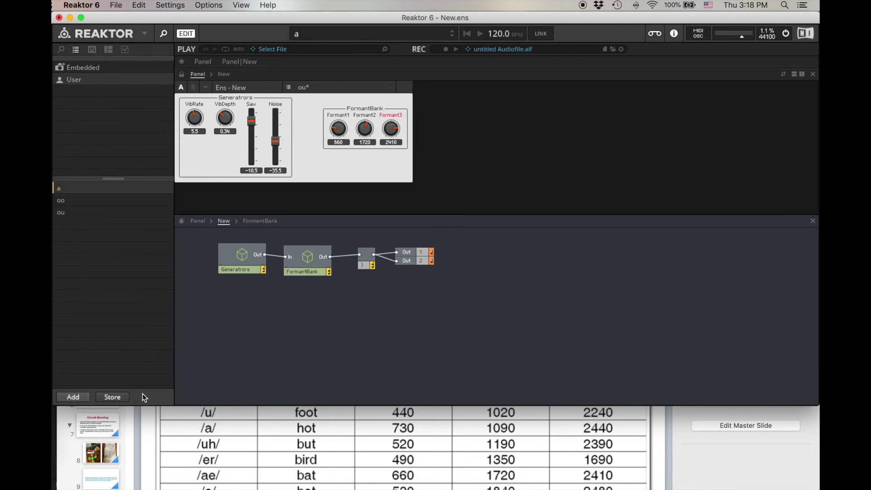
left_click(82, 200)
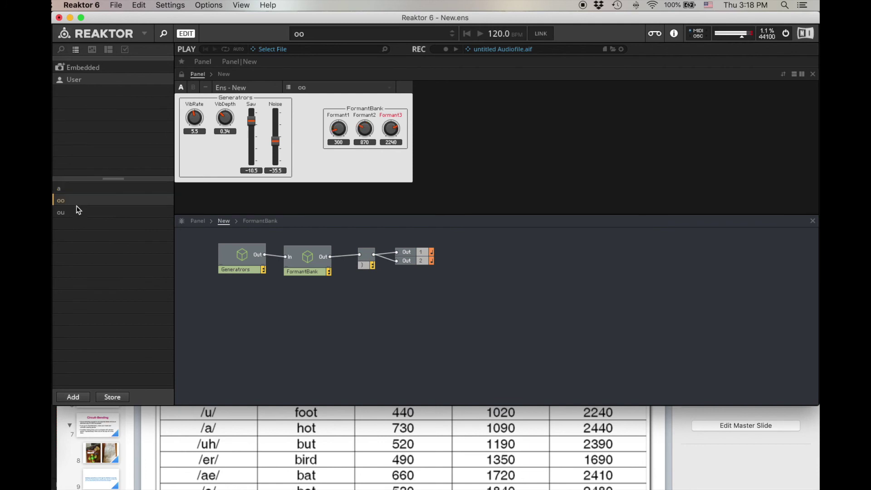
left_click(73, 212)
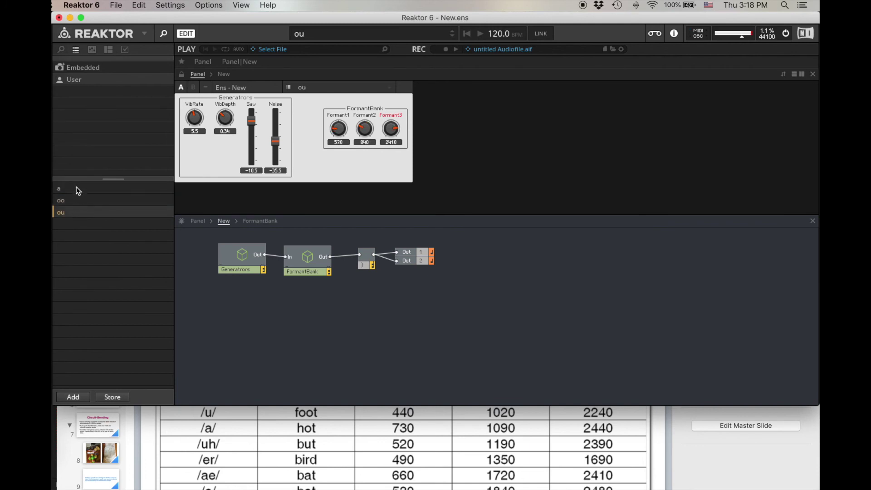
- Recall snapshot a and look up the next vowel's values in the formant table
left_click(77, 189)
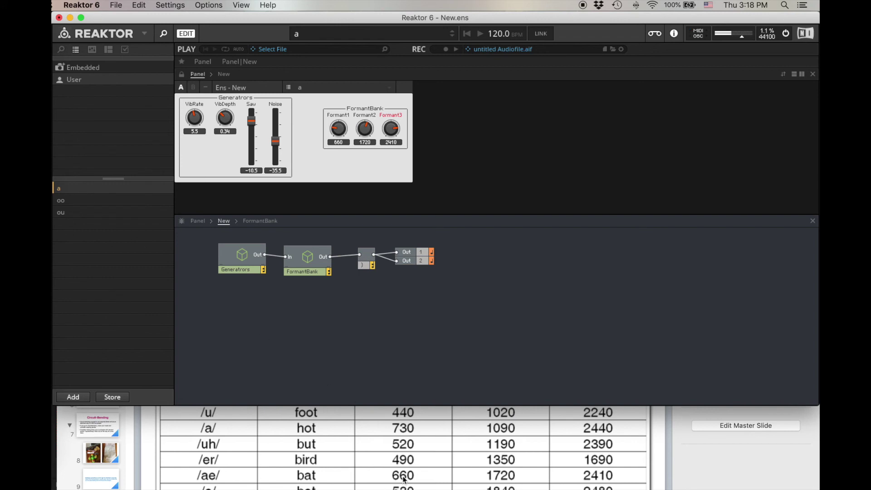
key("super+Tab")
left_click_drag(584, 202, 584, 156)
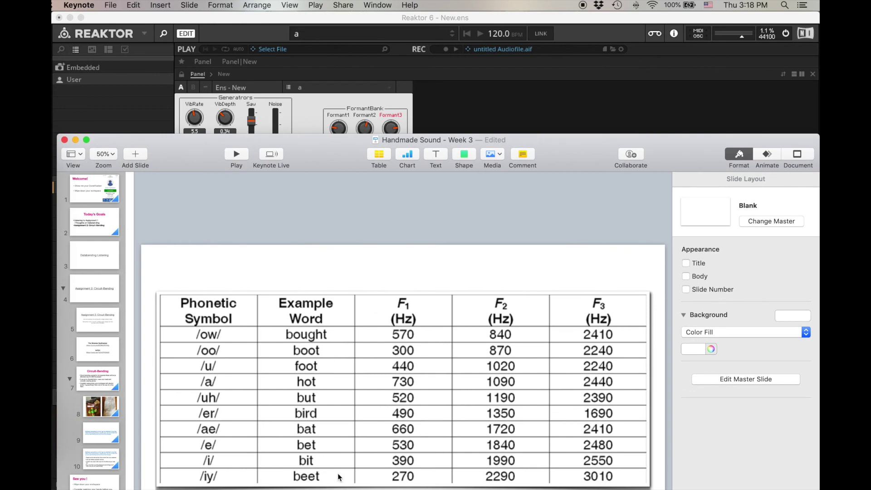
left_click(532, 107)
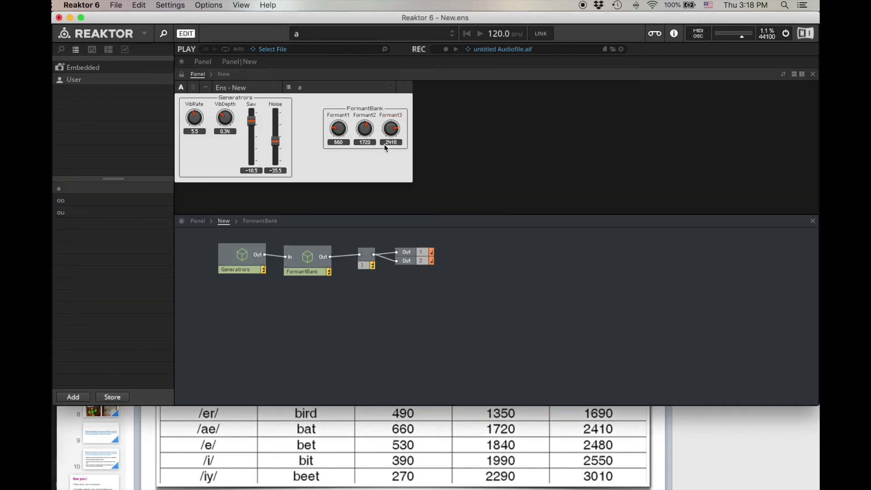
- Enter 270, 2290 and 3010 into Formant1–3 and add a new snapshot for them
left_click(339, 143)
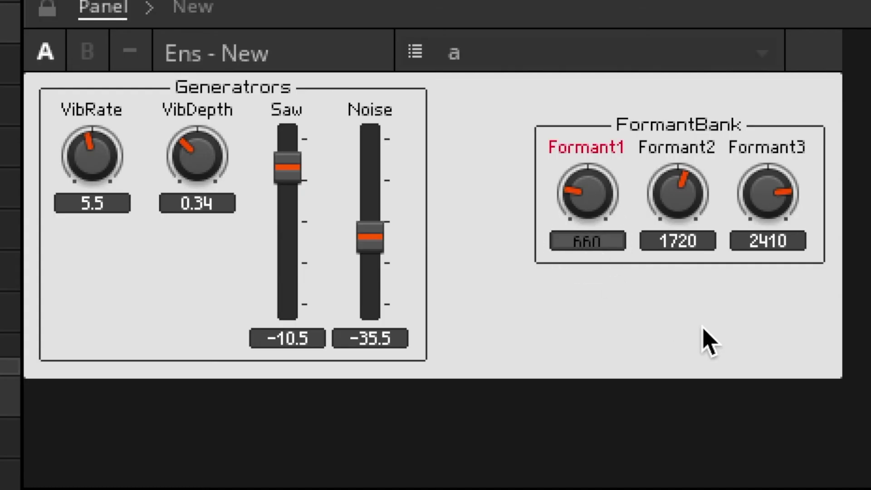
type("270")
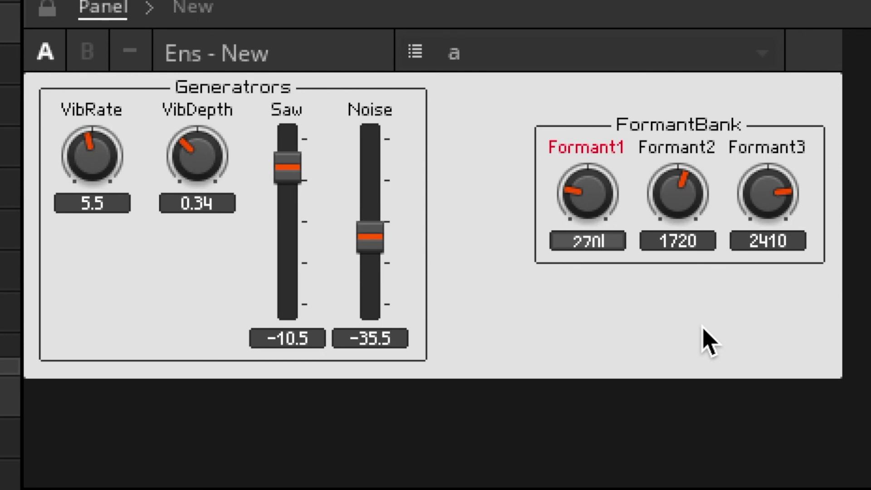
key("Return")
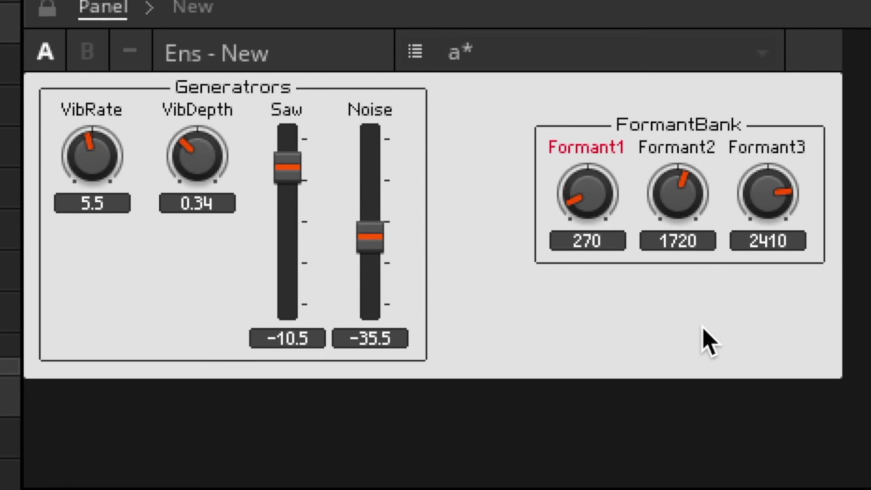
double_click(690, 243)
type("2290")
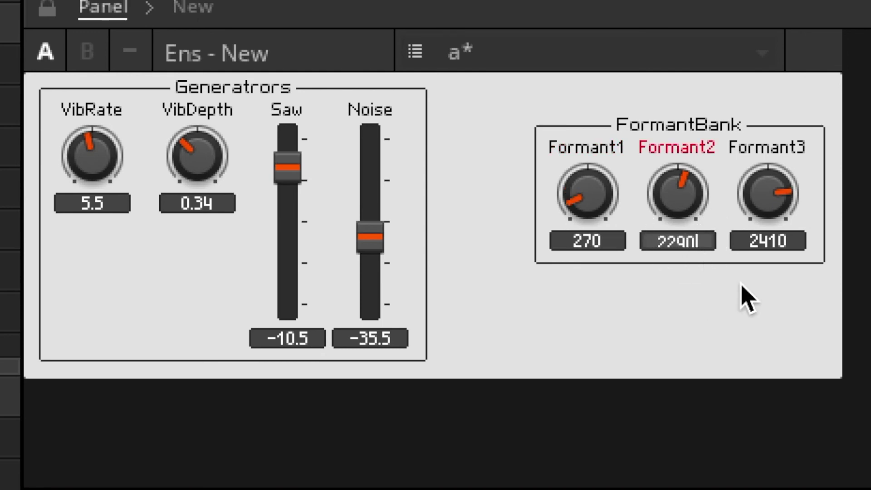
key("Return")
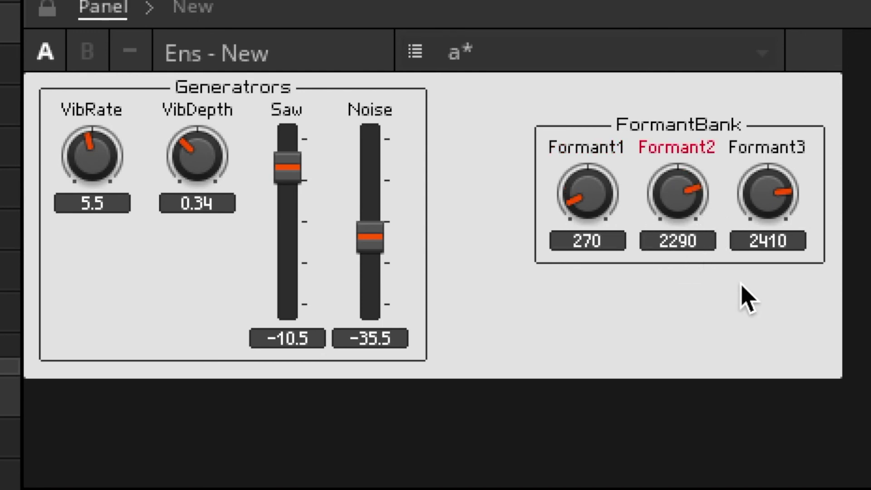
double_click(781, 243)
type("3010")
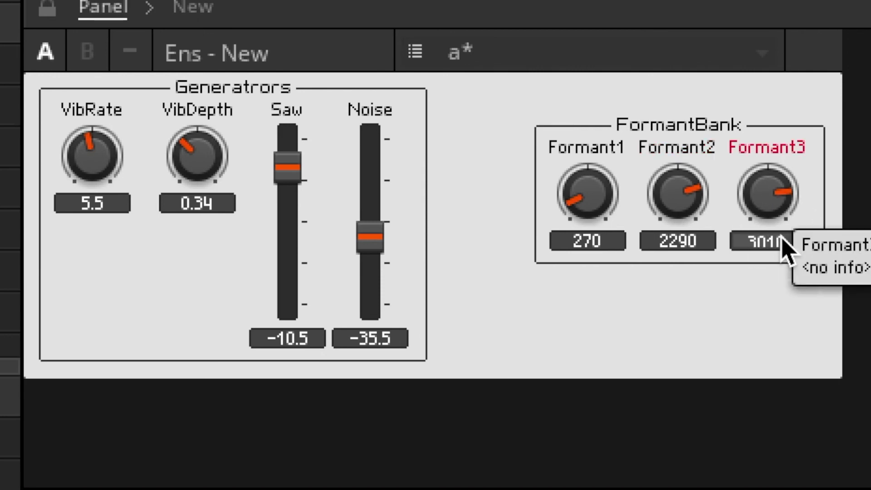
key("Return")
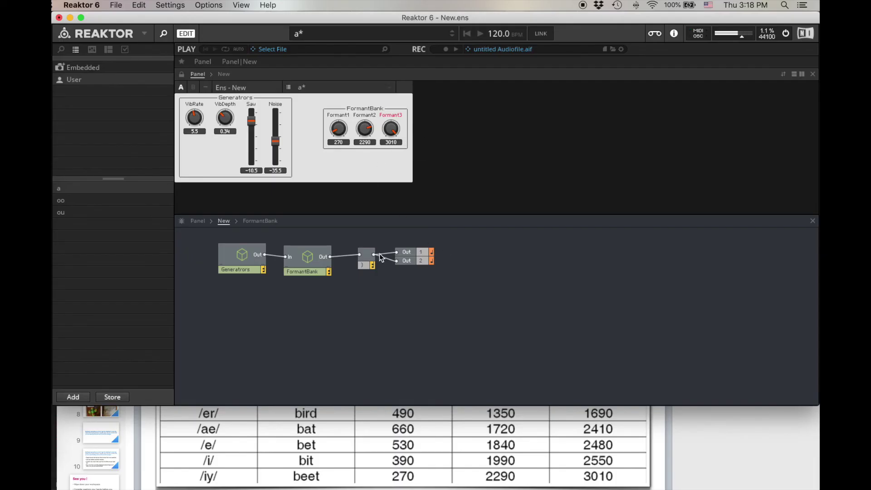
left_click(74, 398)
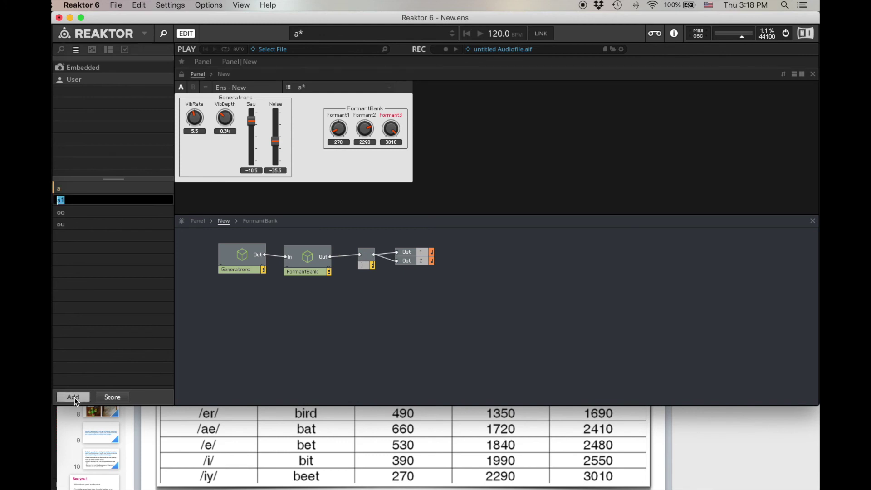
- Name the new snapshot 'ee', then recall a, ee, oo and ou in turn
type("ee")
key("Return")
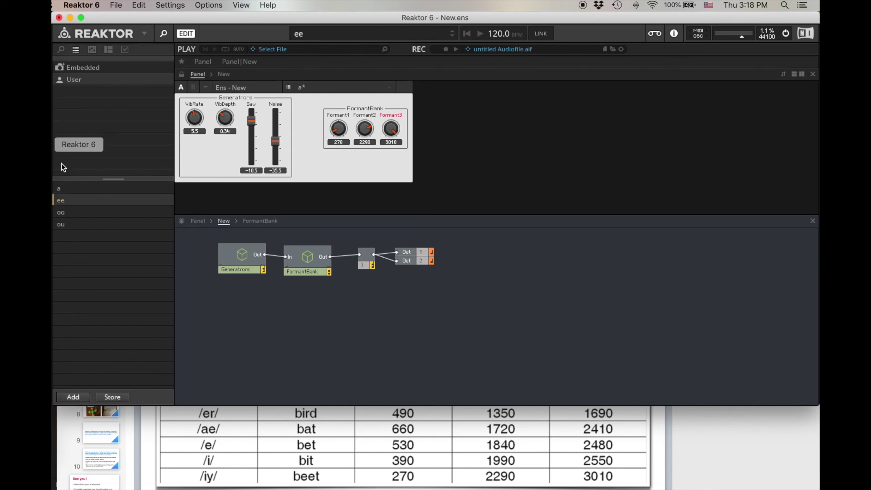
left_click(80, 187)
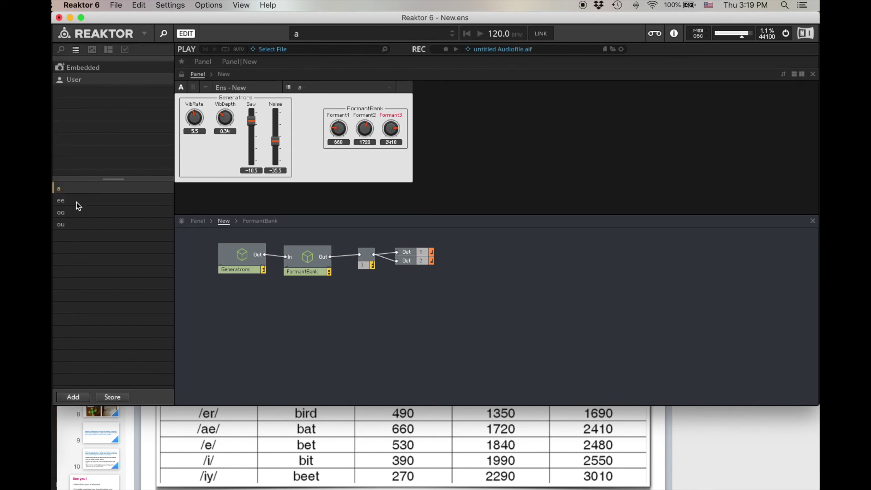
left_click(76, 202)
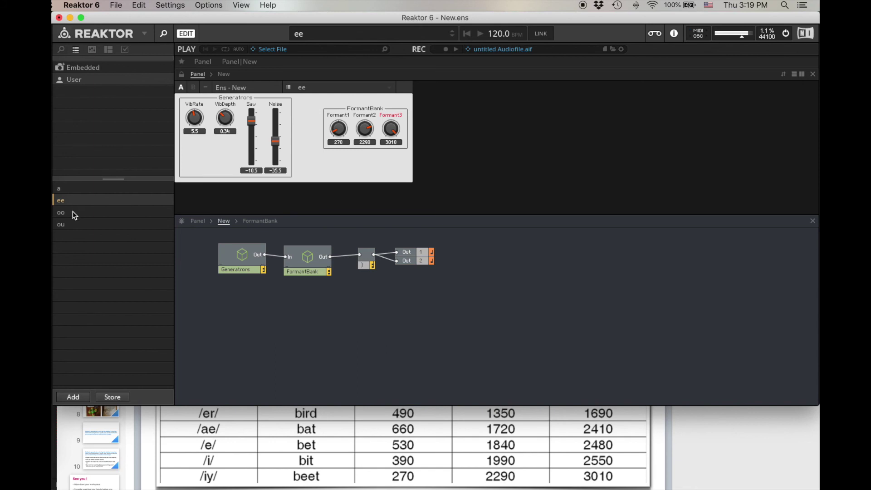
left_click(75, 213)
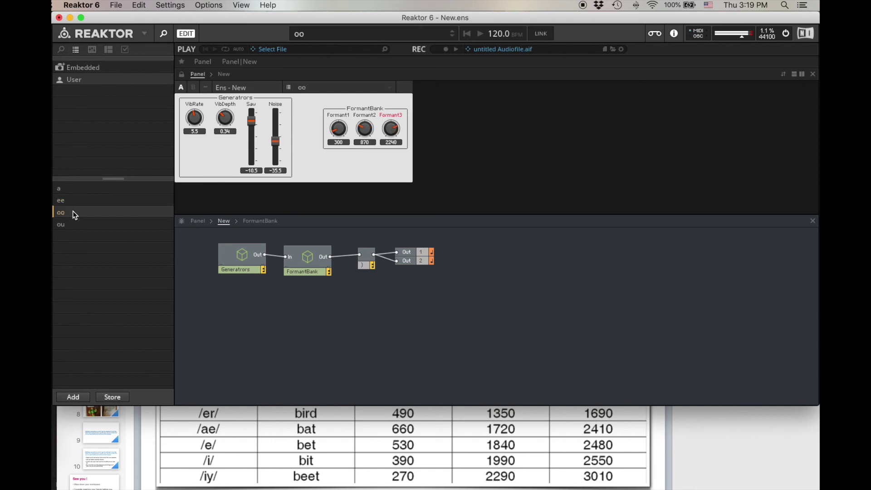
left_click(75, 225)
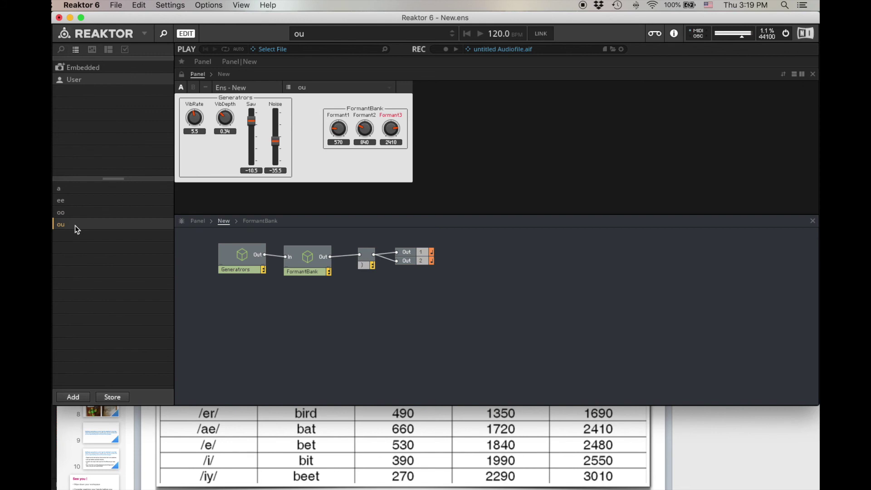
- Rename the misspelled 'Generatrors' macro to 'Generators'
left_click(535, 439)
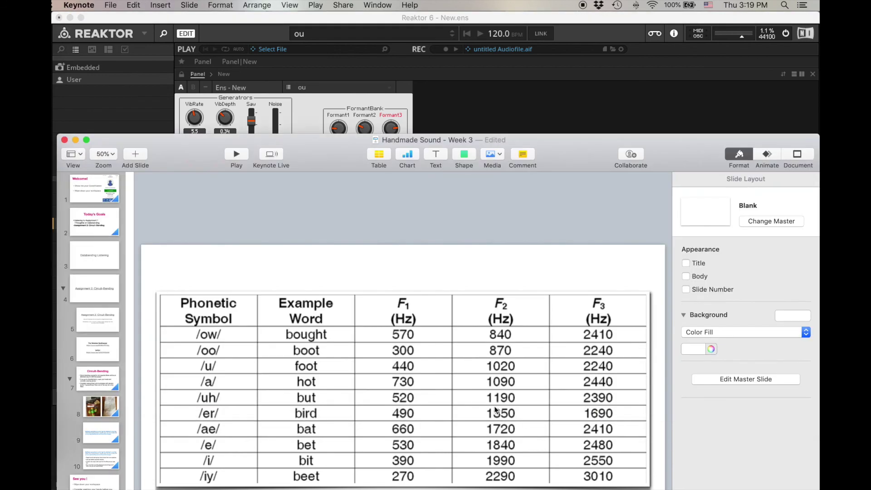
left_click(473, 113)
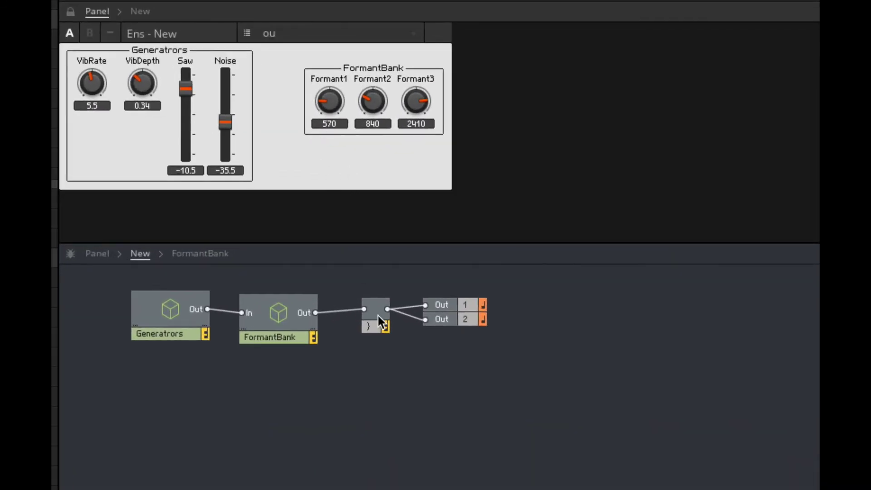
left_click(174, 337)
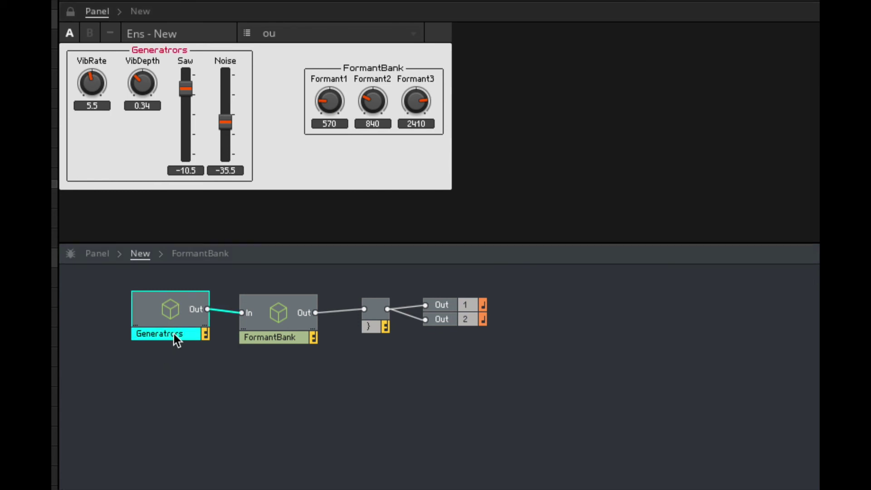
double_click(171, 332)
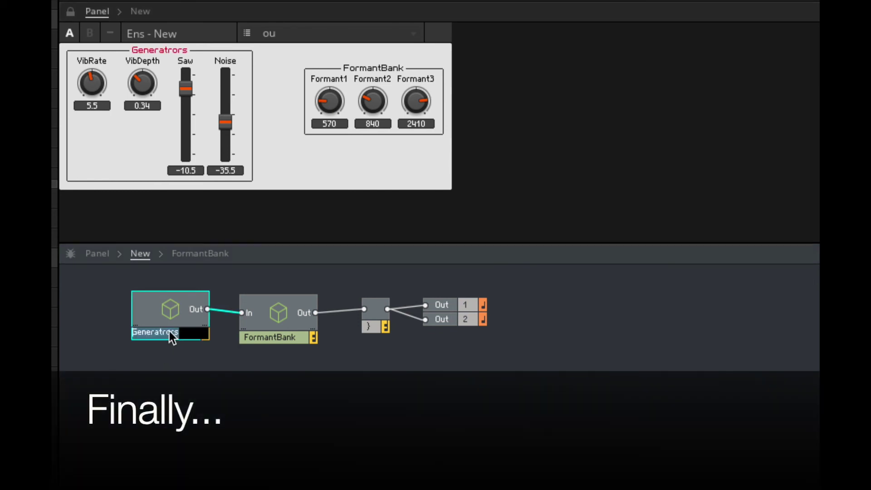
type("Generators")
key("Return")
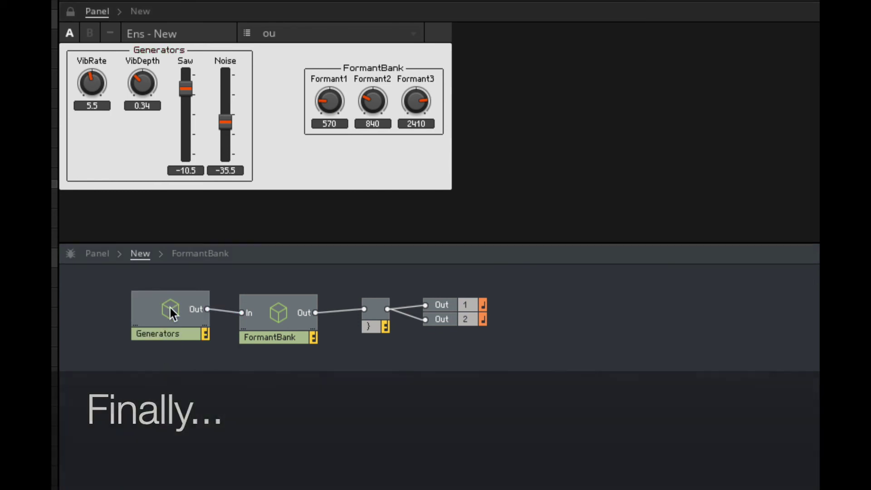
double_click(170, 308)
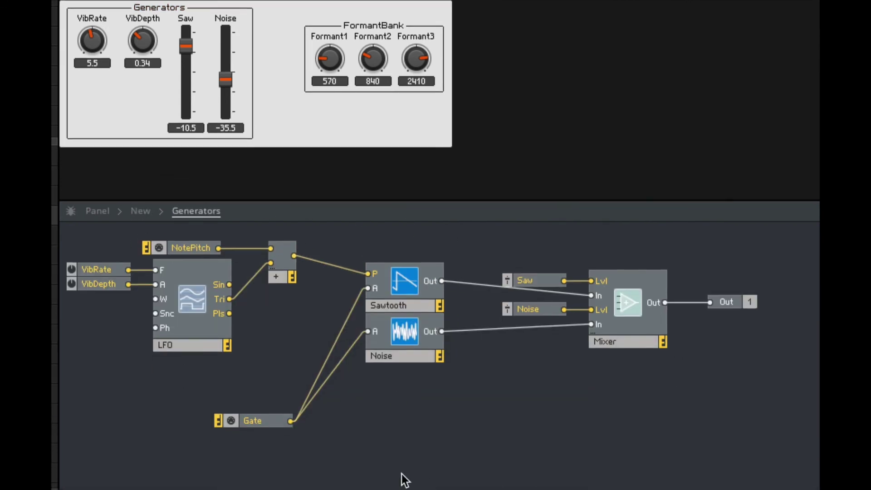
- At the ensemble top level, move FormantBank closer to Generators and open it
double_click(467, 380)
left_click(282, 263)
left_click_drag(282, 263, 277, 264)
double_click(272, 267)
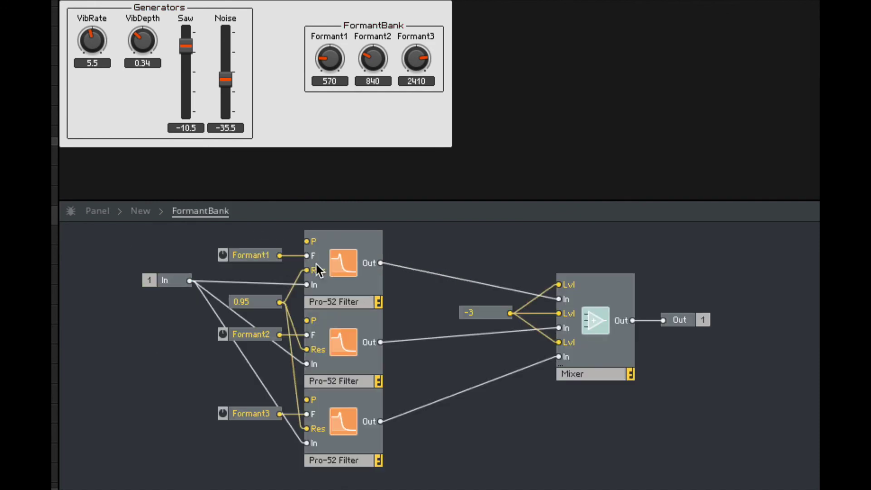
- Inspect each of the three Pro-52 filters inside FormantBank
left_click(345, 263)
left_click(343, 338)
left_click(339, 415)
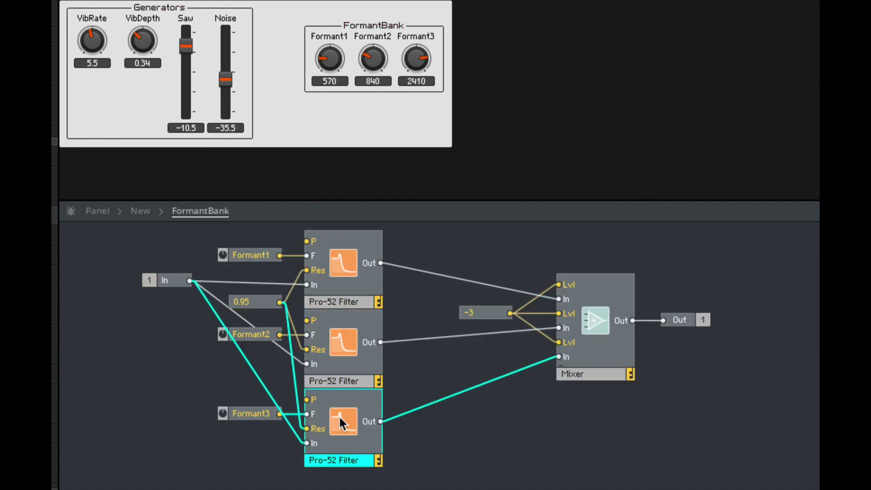
left_click(347, 346)
left_click(329, 284)
left_click(340, 340)
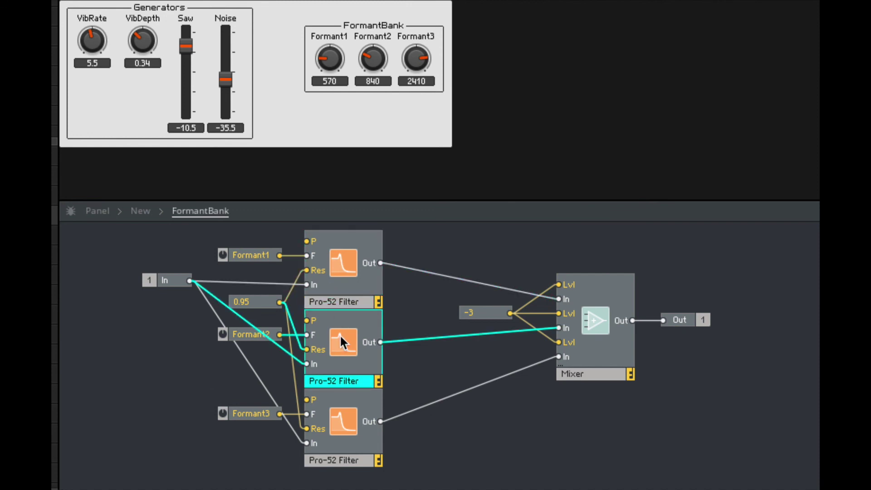
left_click(342, 427)
- Change the shared mixer level constant from -3 to -9
left_click(254, 303)
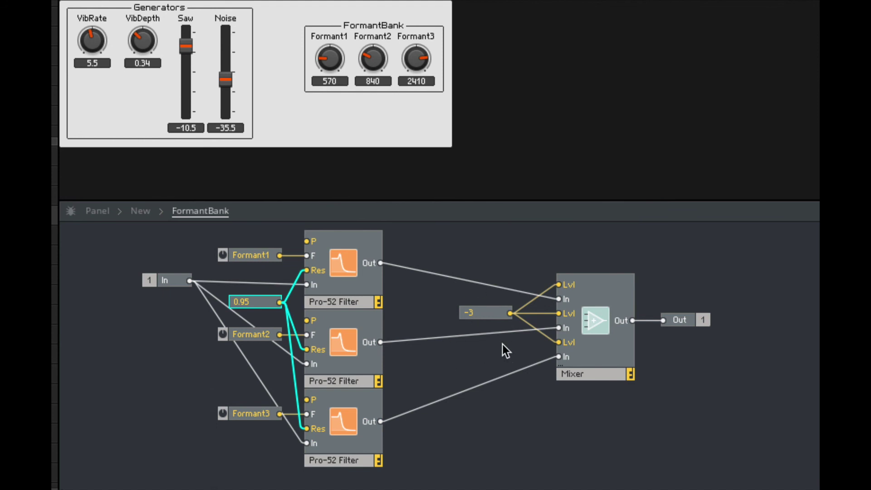
left_click(484, 312)
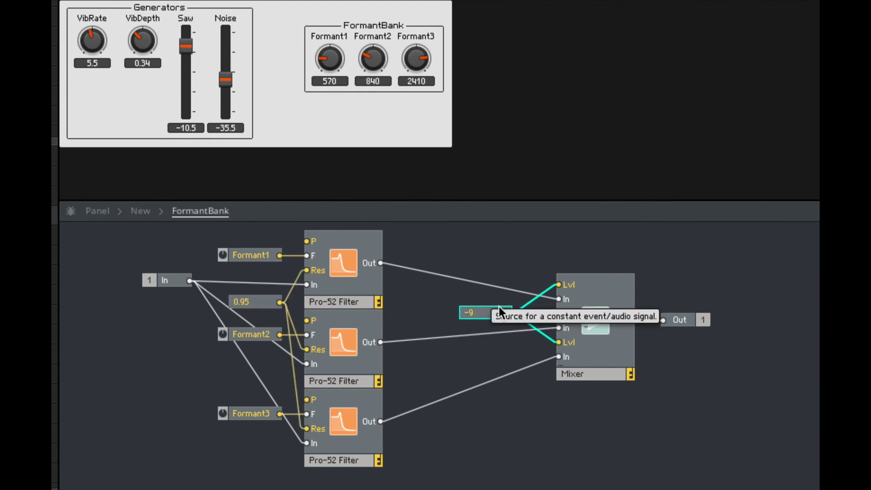
left_click(440, 244)
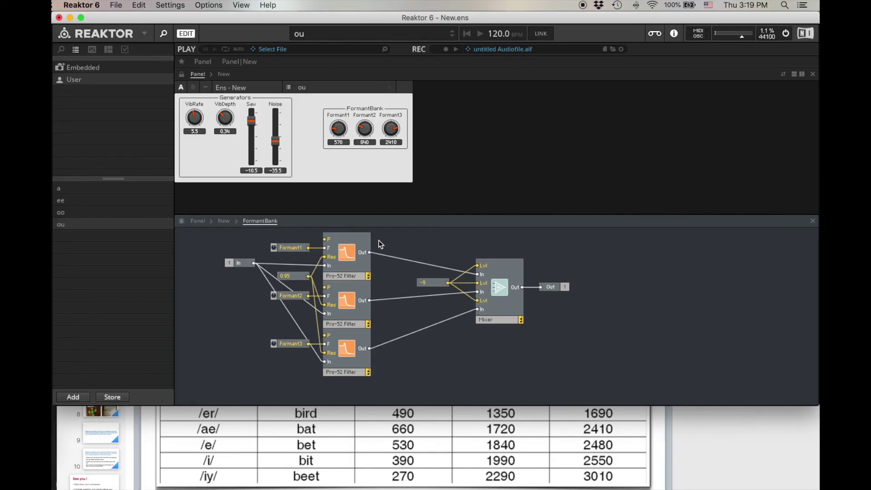
- Cycle through the a, ee, oo and ou snapshots against the formant table, ending on ee
left_click(92, 193)
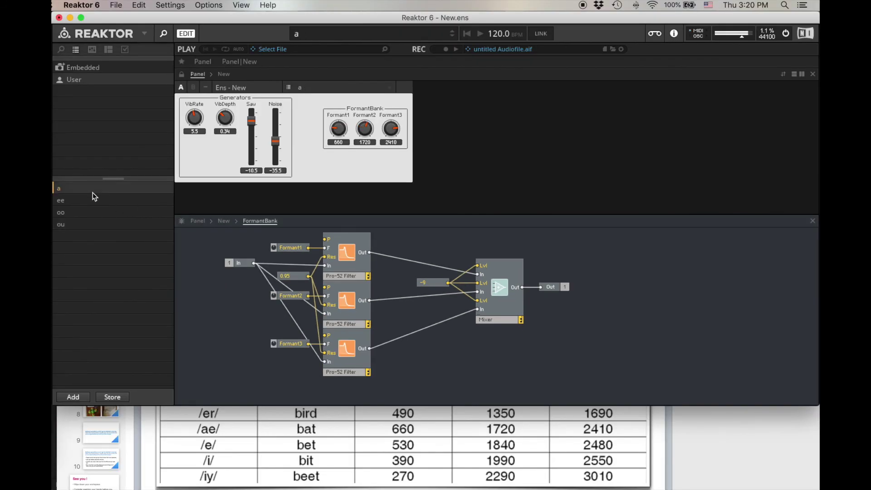
left_click(92, 201)
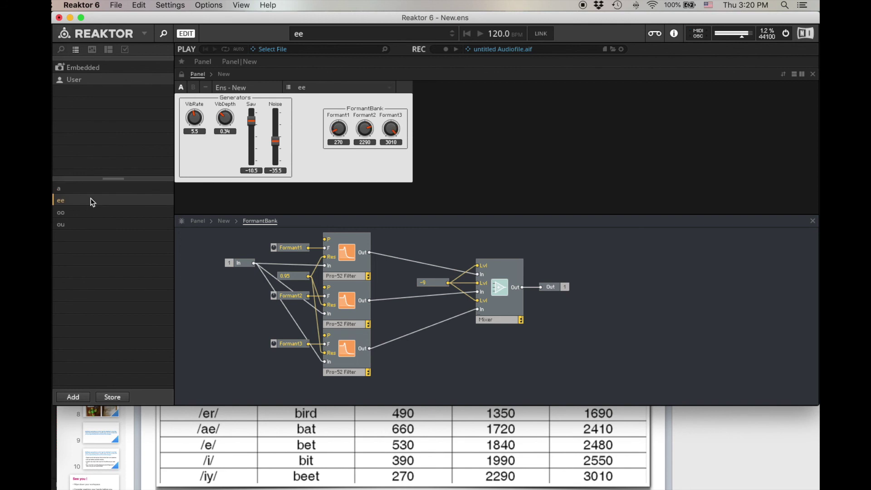
left_click(86, 212)
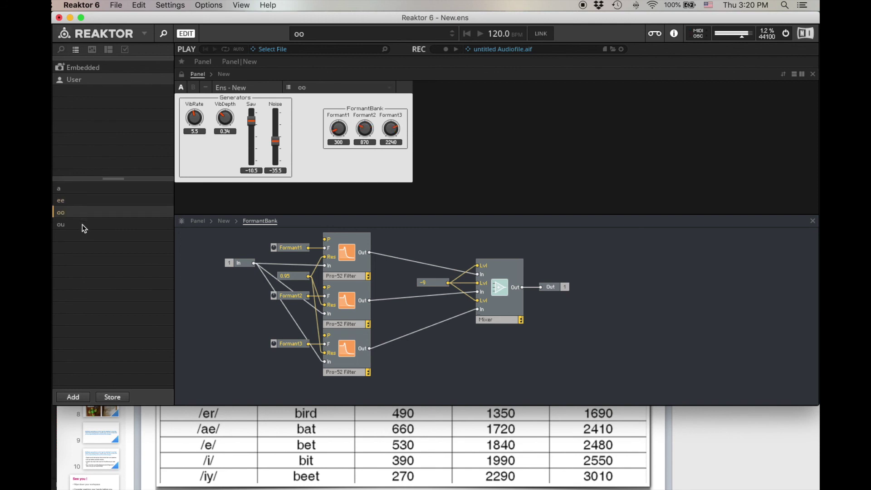
left_click(83, 224)
left_click(86, 190)
left_click(86, 200)
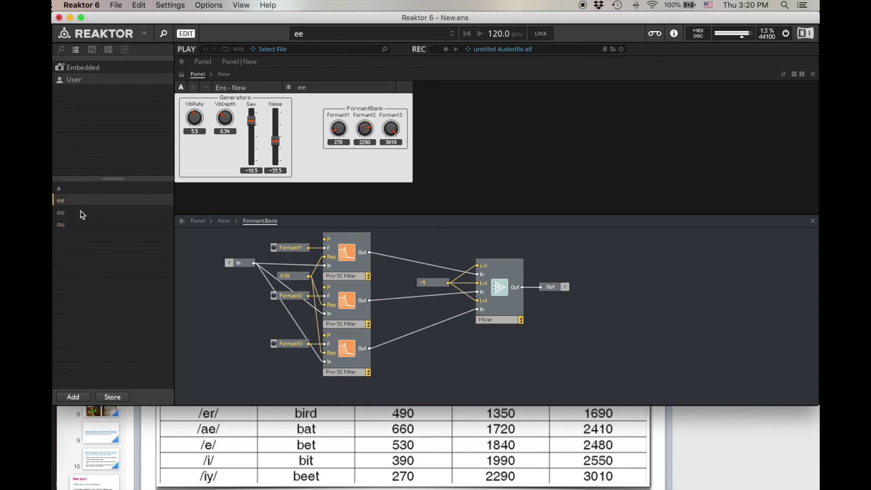
left_click(80, 211)
left_click(81, 225)
left_click(83, 212)
left_click(86, 200)
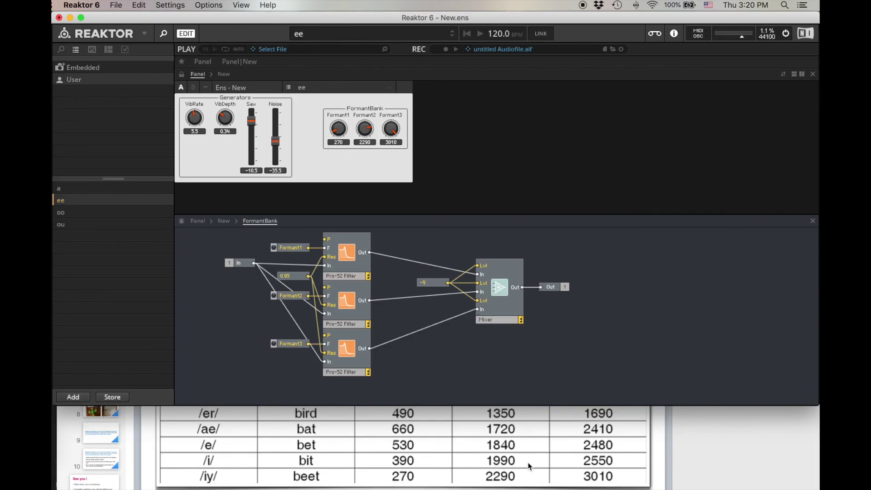
left_click(530, 467)
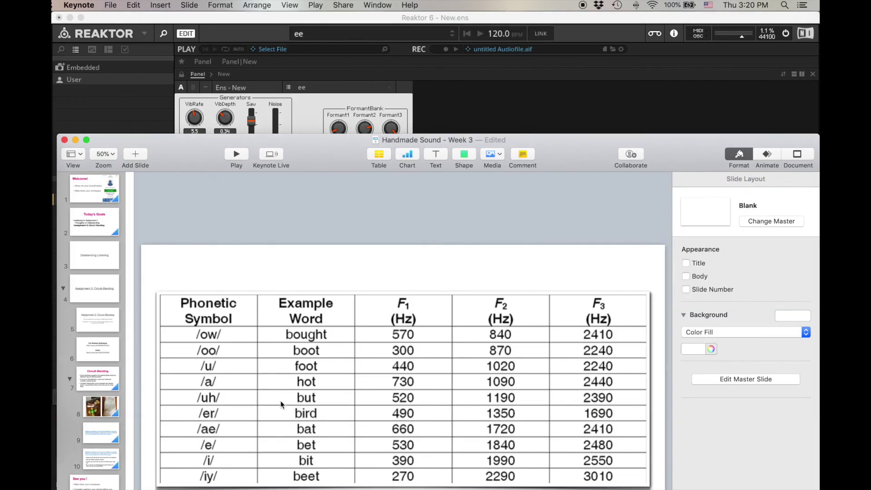
left_click(475, 90)
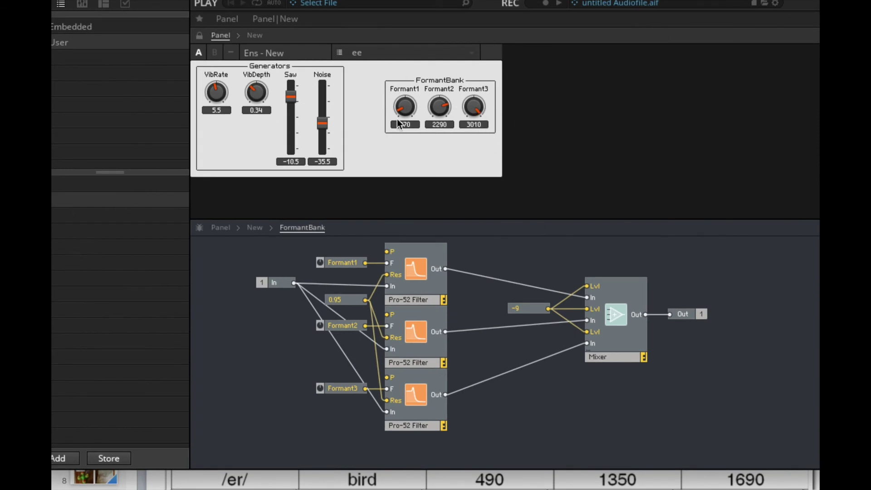
- Duplicate the FormantBank macro and place the copy below and right of the original chain
double_click(535, 264)
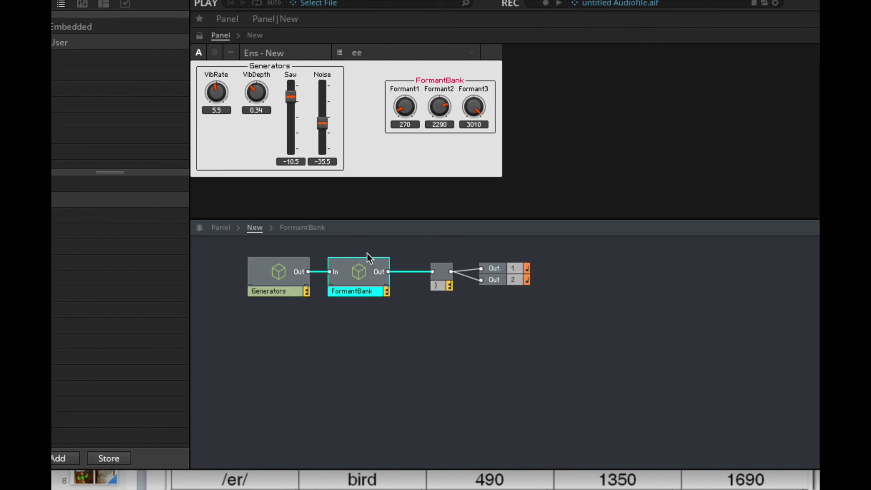
mouse_move(362, 281)
left_mouse_down()
mouse_move(375, 325)
mouse_move(352, 288)
mouse_move(357, 294)
left_mouse_up()
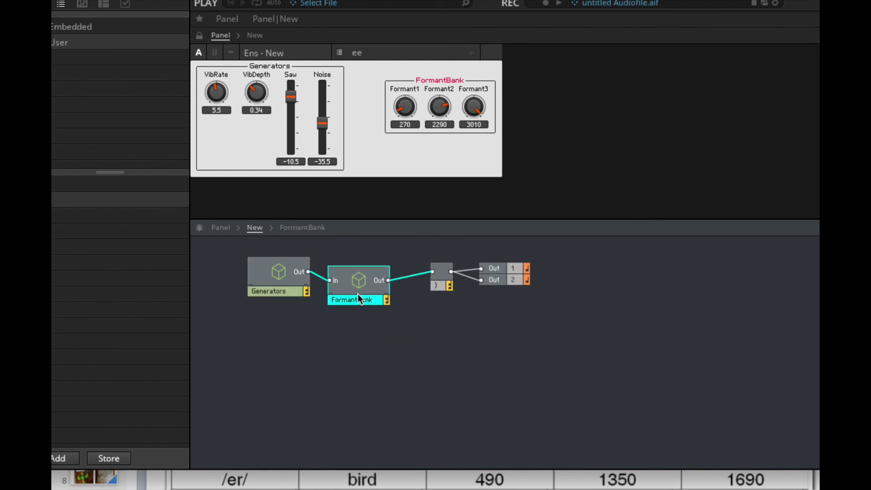
left_click(444, 367)
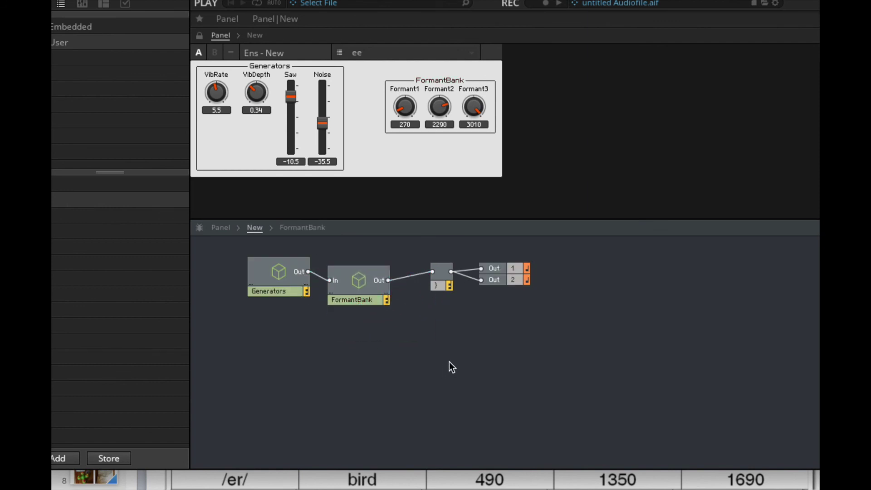
key("ctrl+v")
left_click_drag(510, 407, 519, 376)
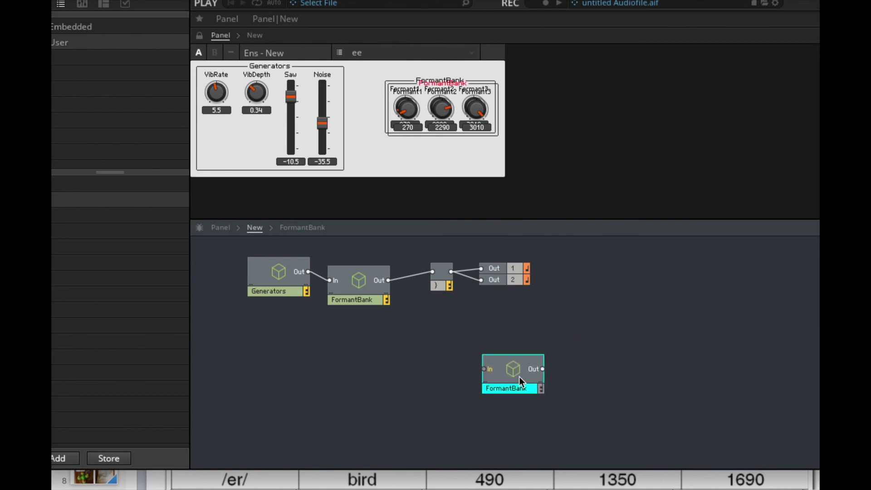